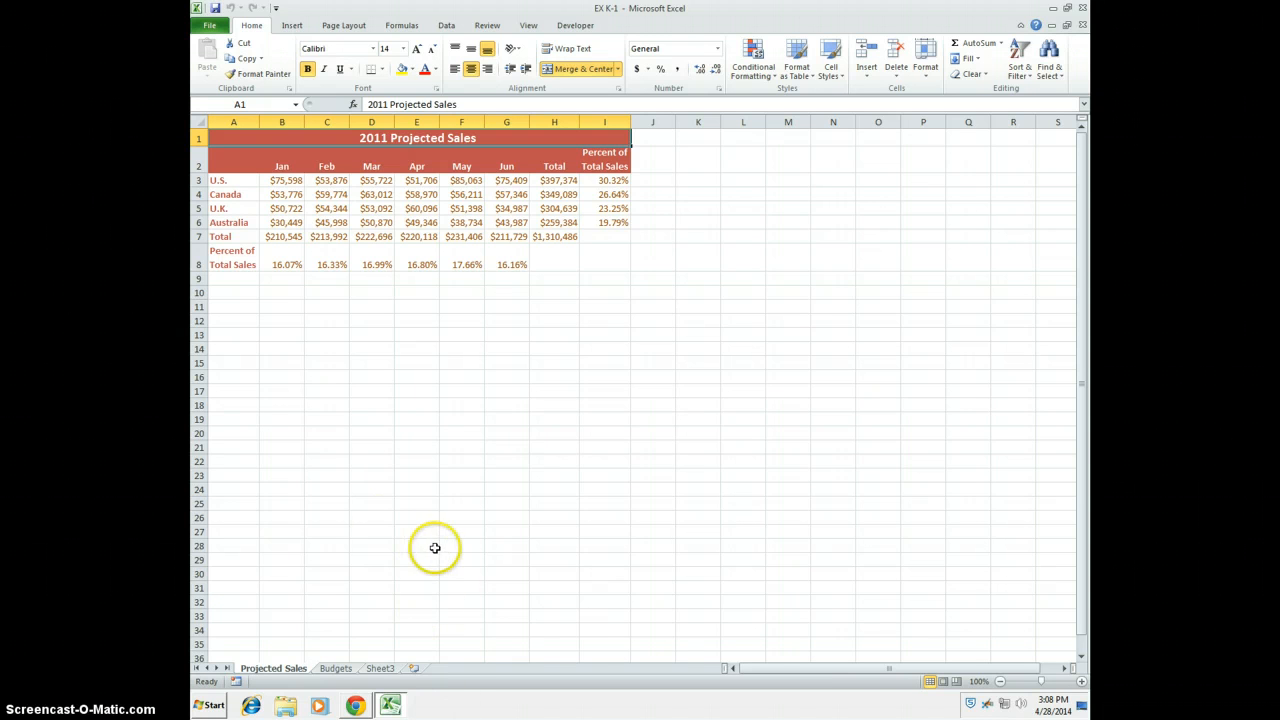
Step: Widen column H of the Projected Sales sheet to fit its contents
left_click(1081, 681)
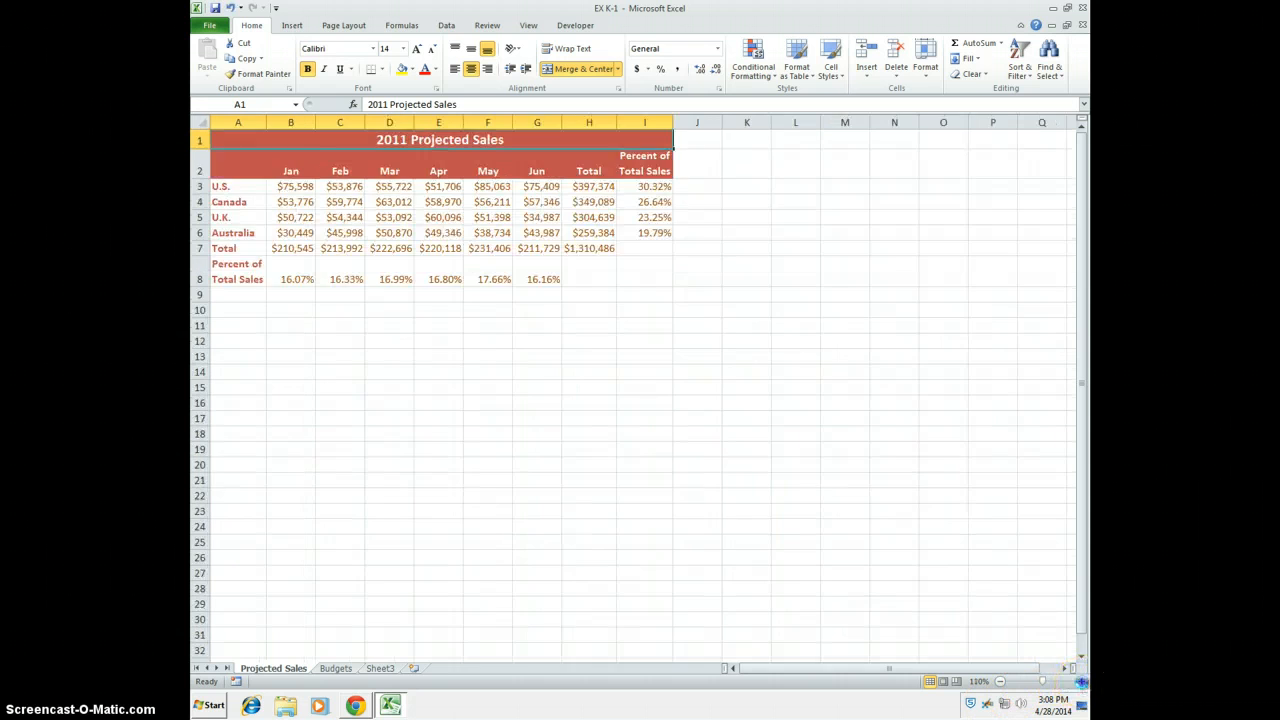
left_click(1081, 681)
left_click(1081, 681)
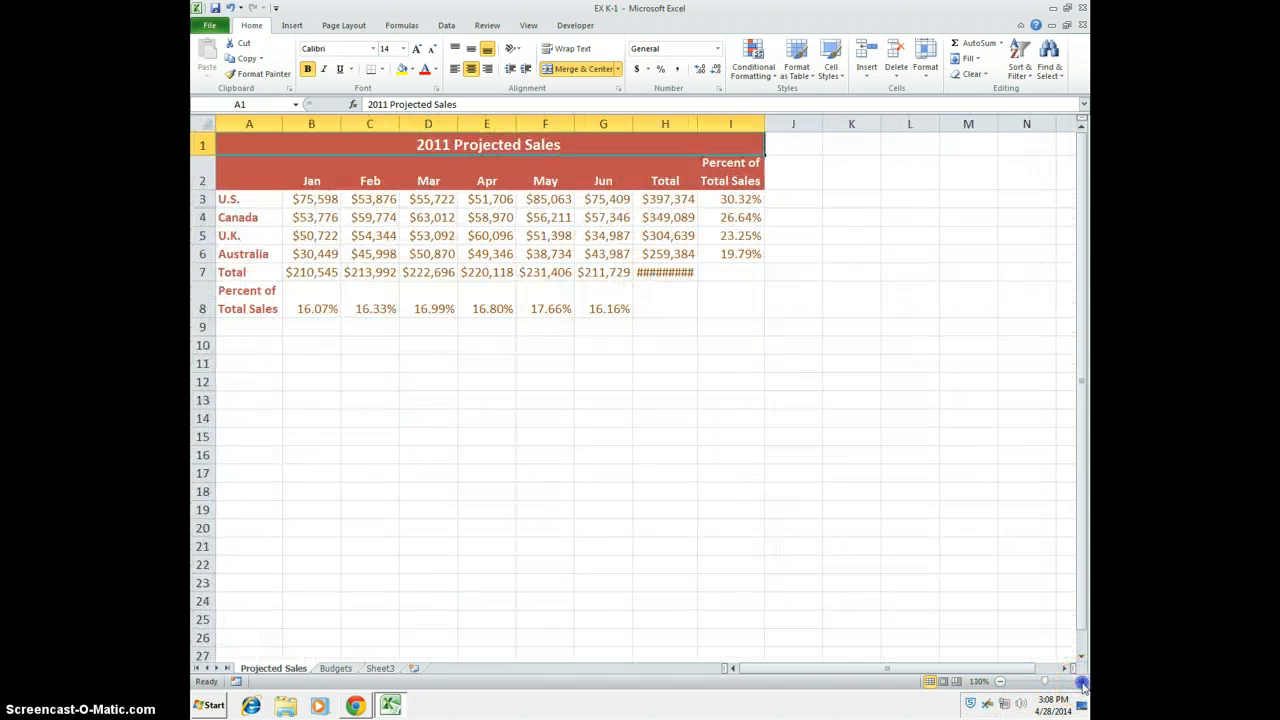
double_click(700, 123)
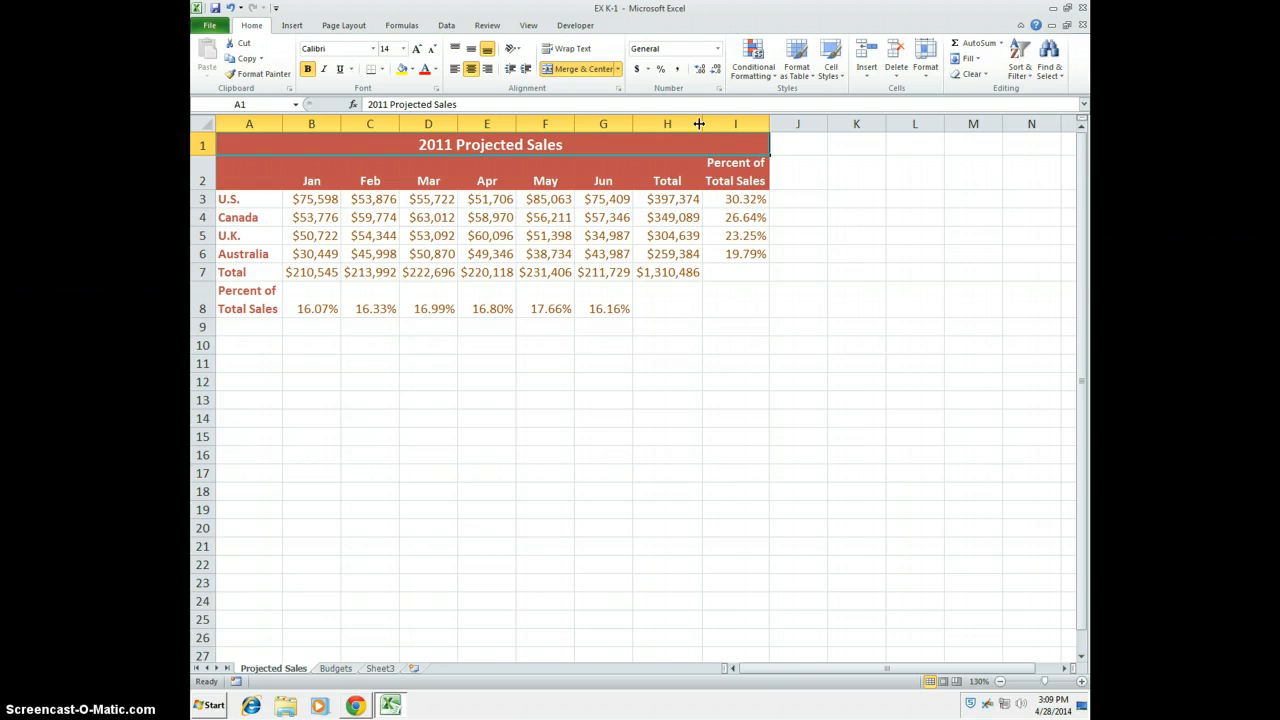
left_click(677, 72)
left_click(678, 75)
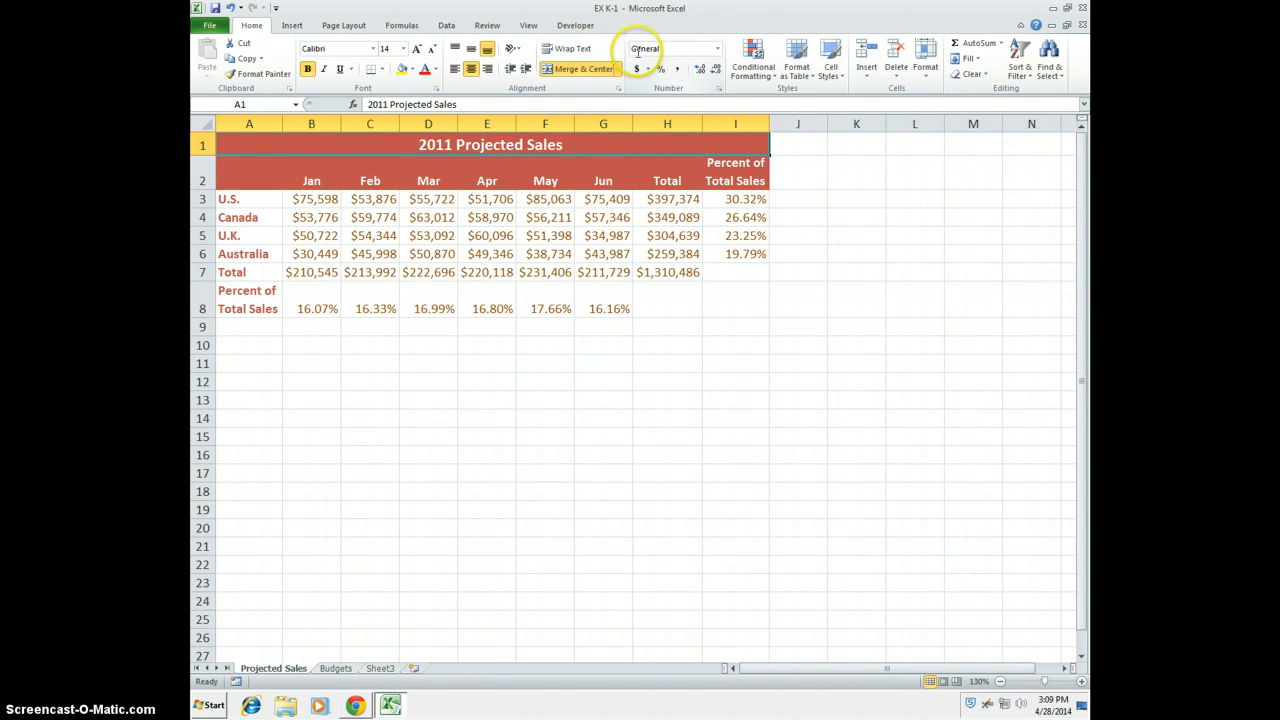
left_click_drag(371, 203, 490, 204)
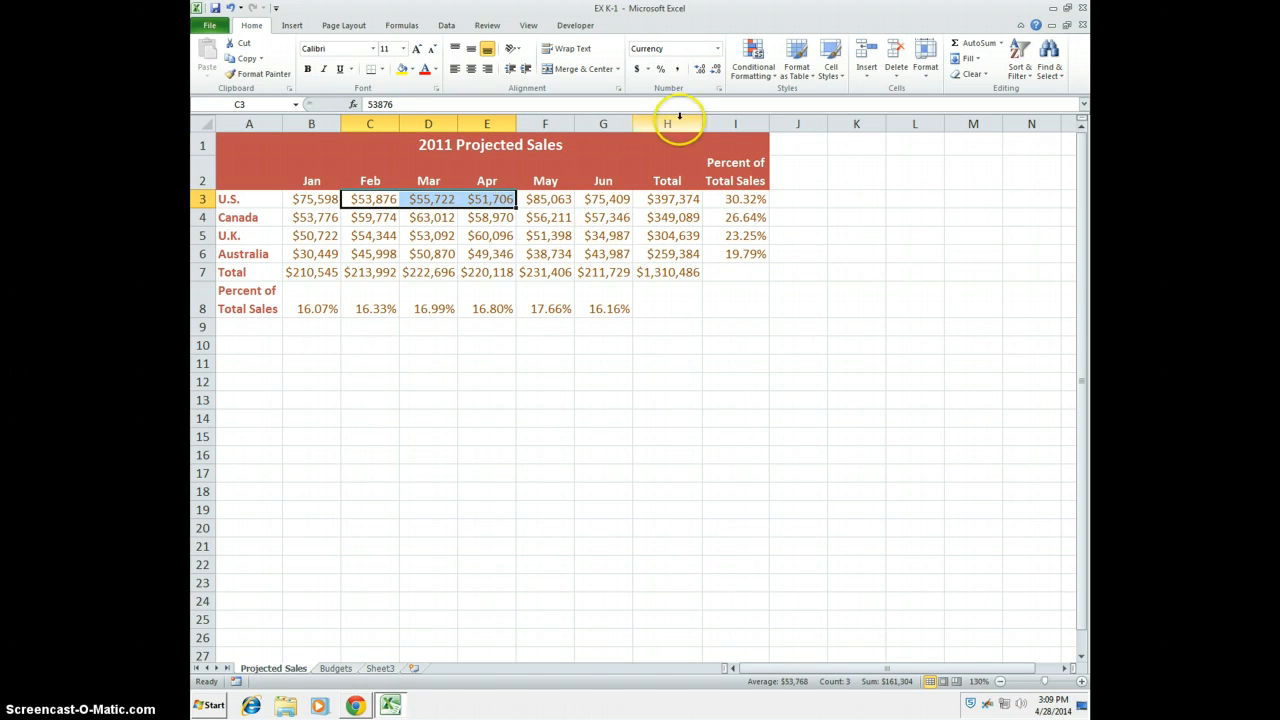
left_click(446, 26)
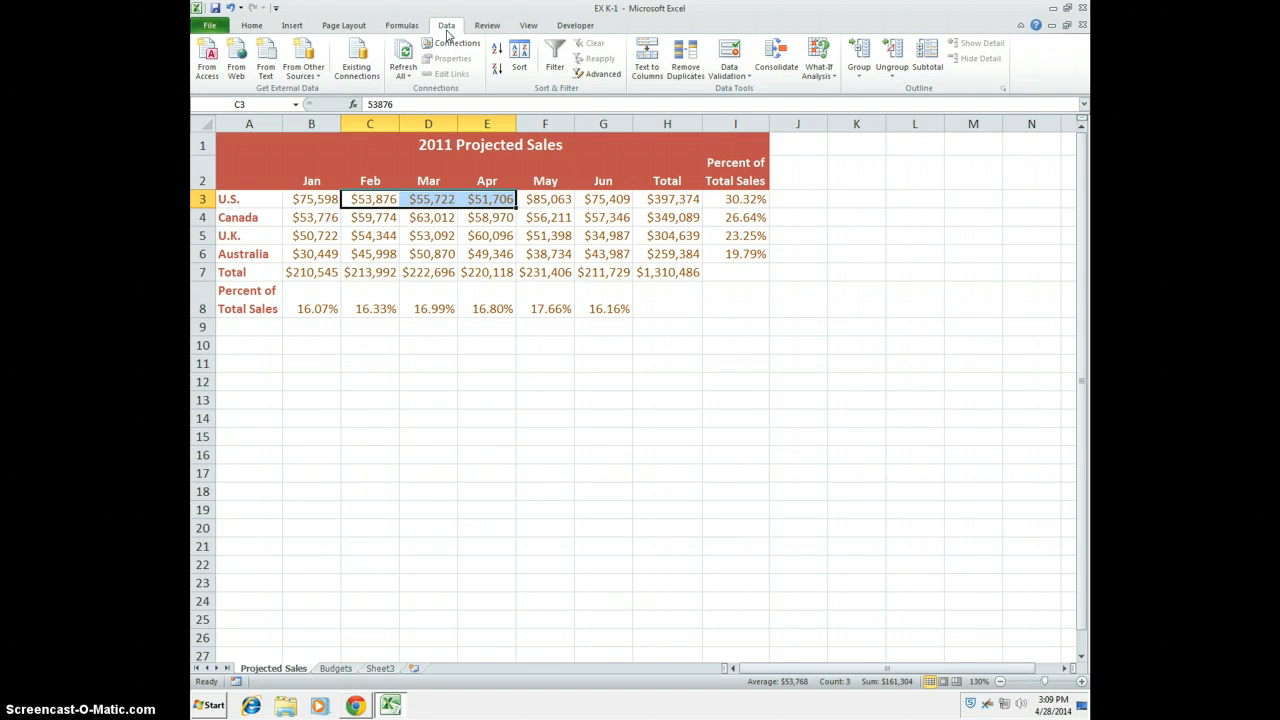
left_click(822, 67)
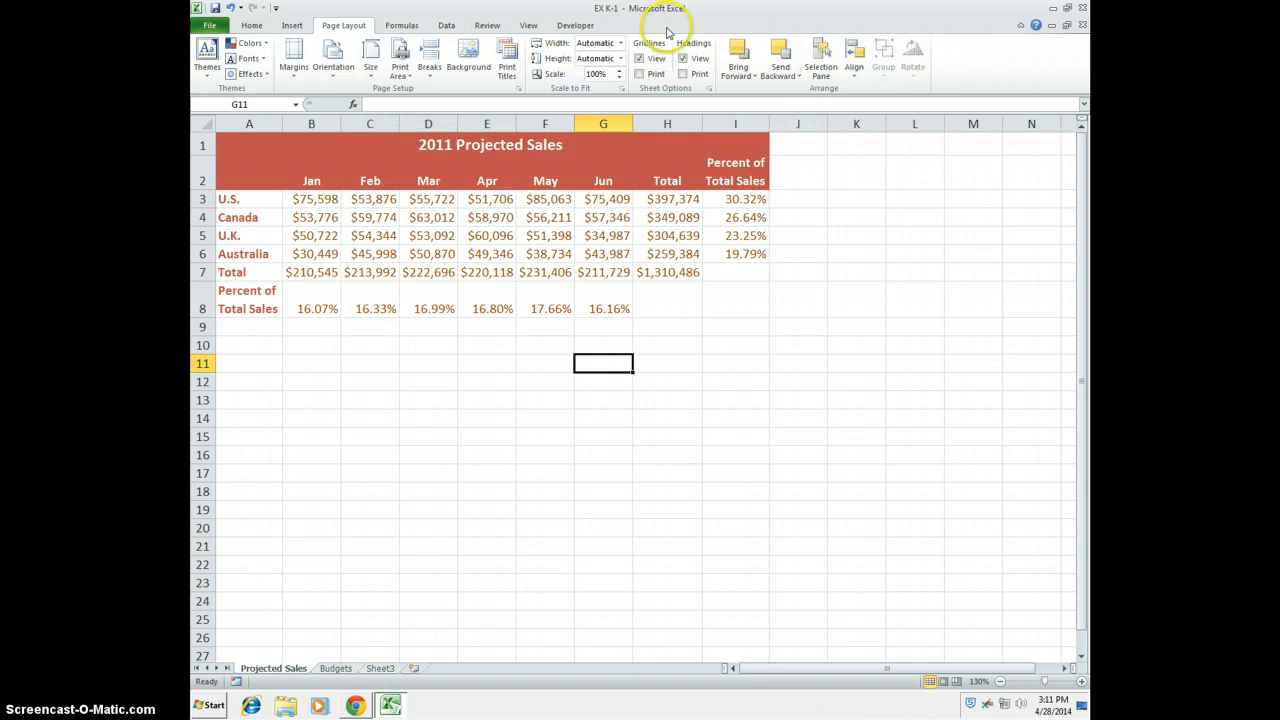
Step: Add a what-if scenario named "Original Sales Figures" for changing cells C3:E3, keeping their current values
left_click(448, 26)
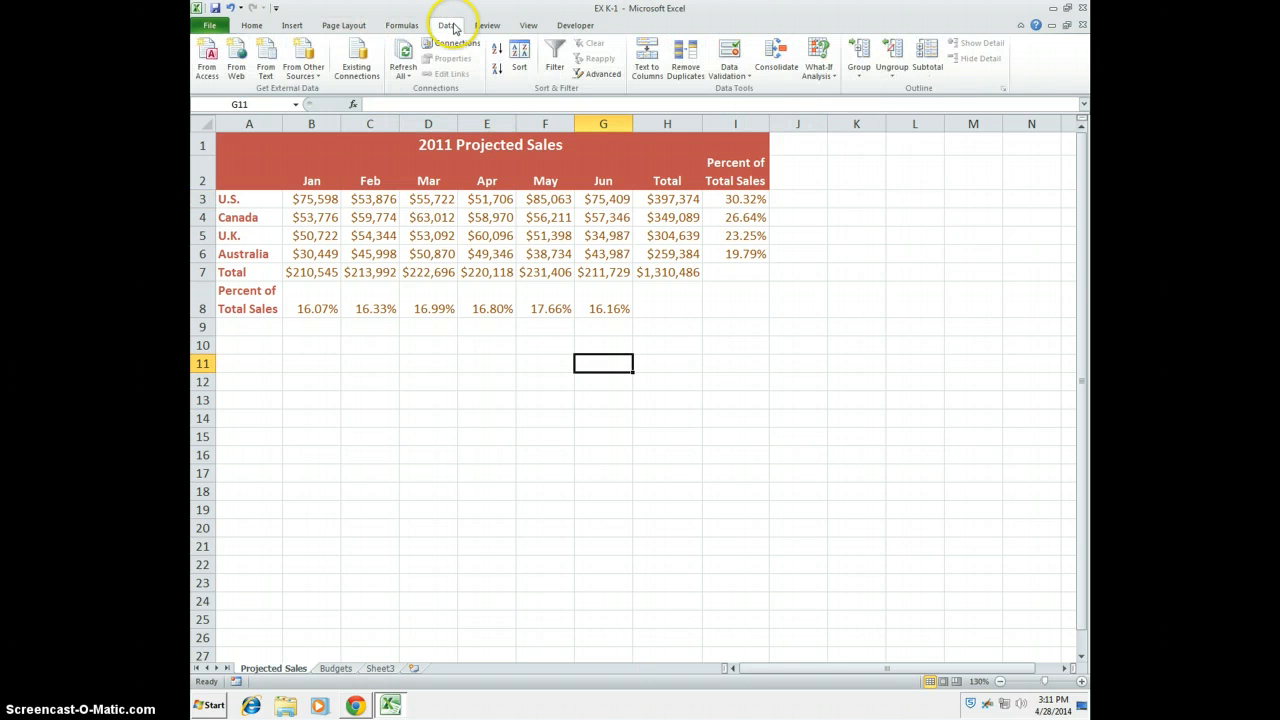
left_click_drag(355, 202, 503, 201)
left_click(818, 68)
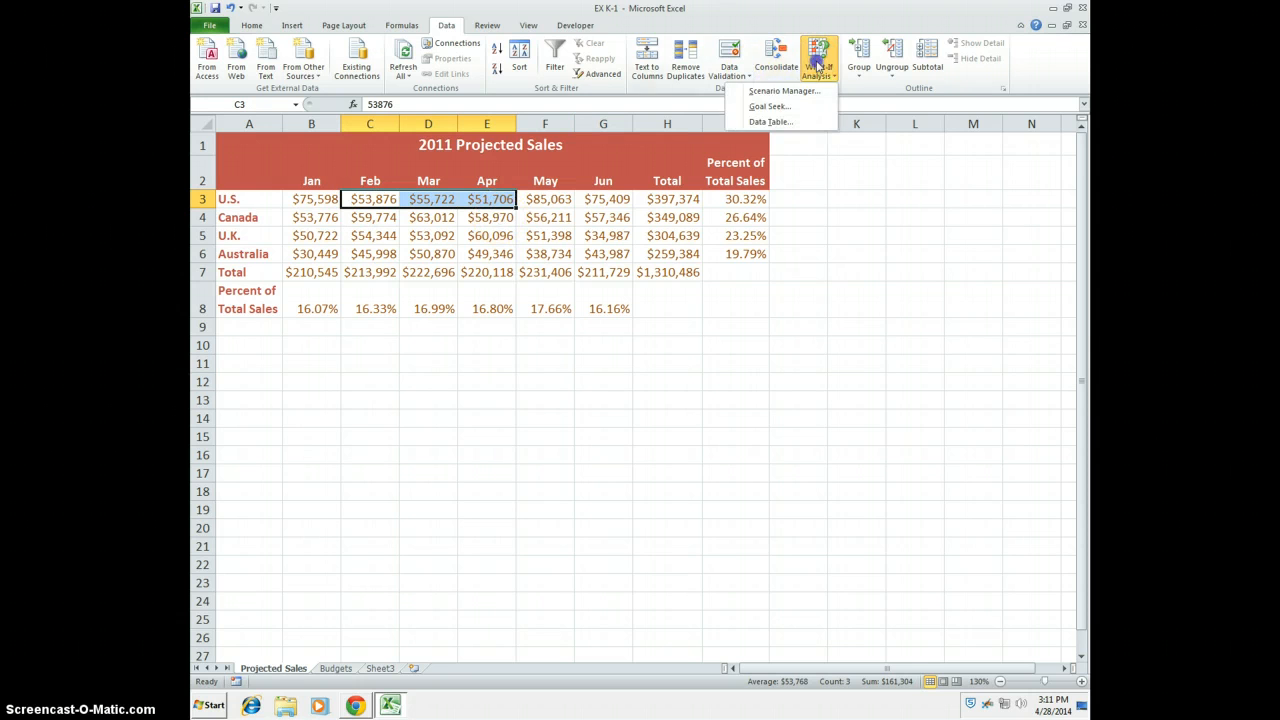
left_click(812, 91)
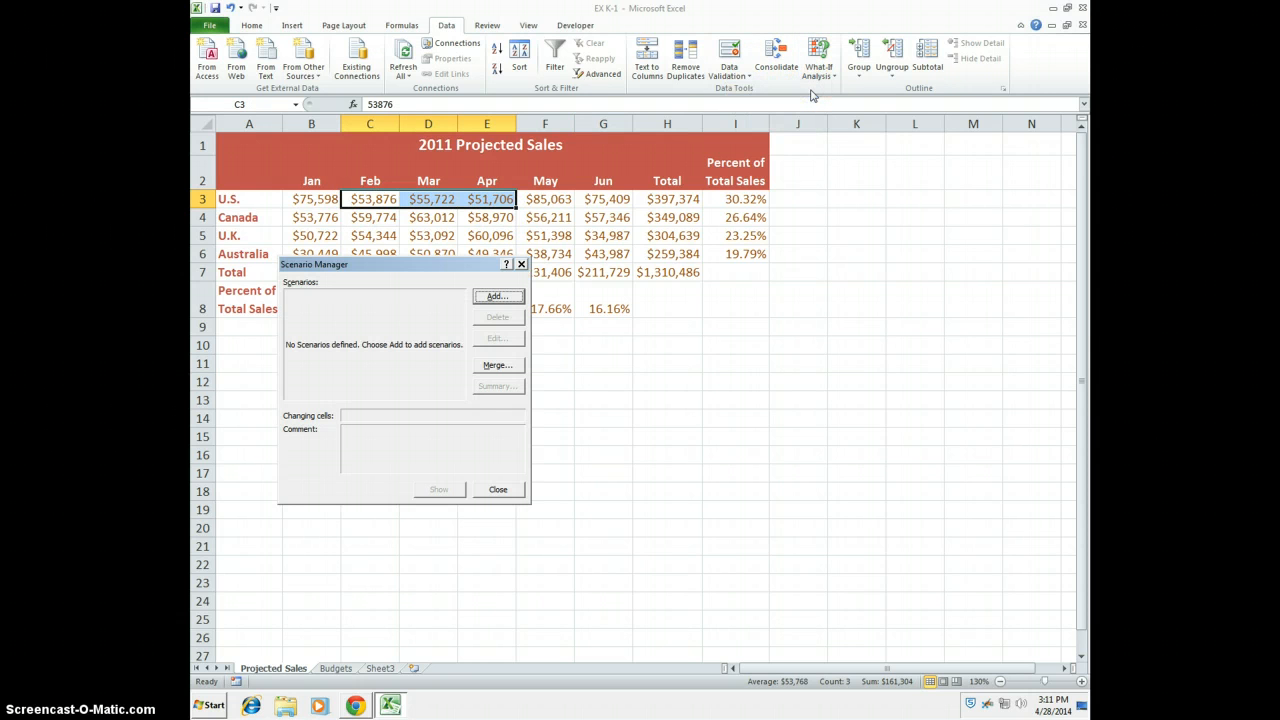
left_click(497, 296)
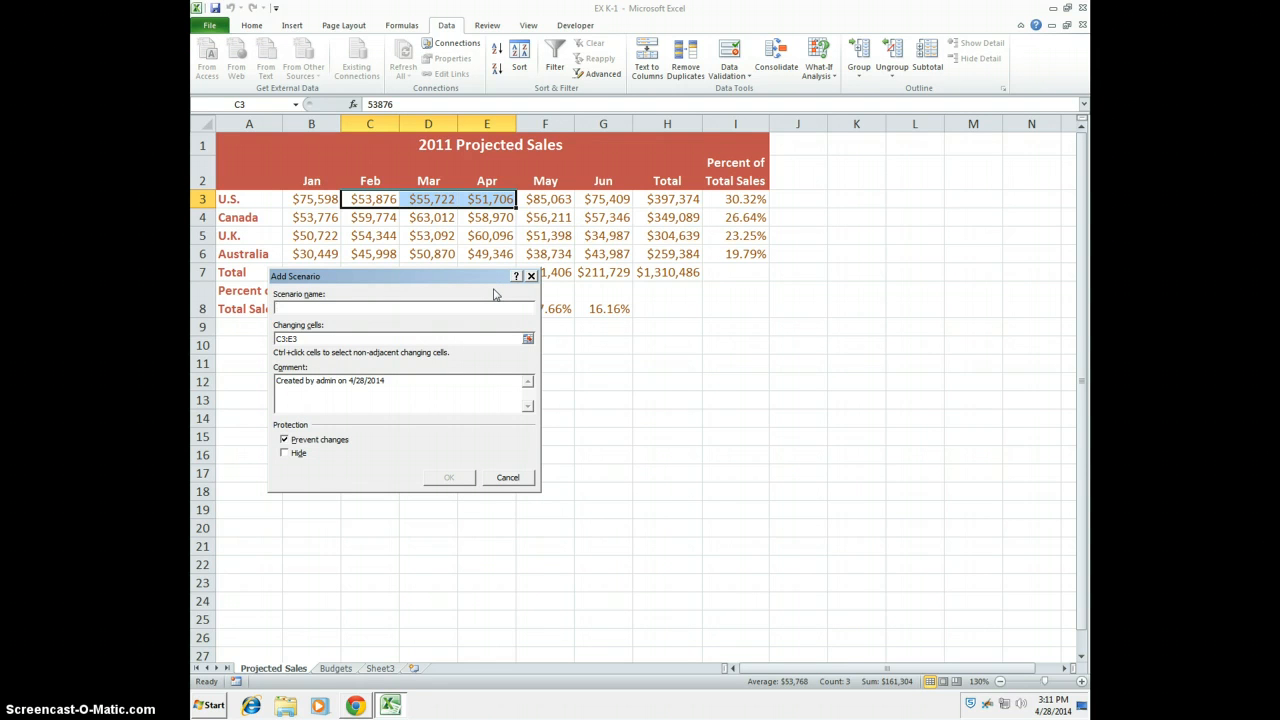
type("Original Sales Figures")
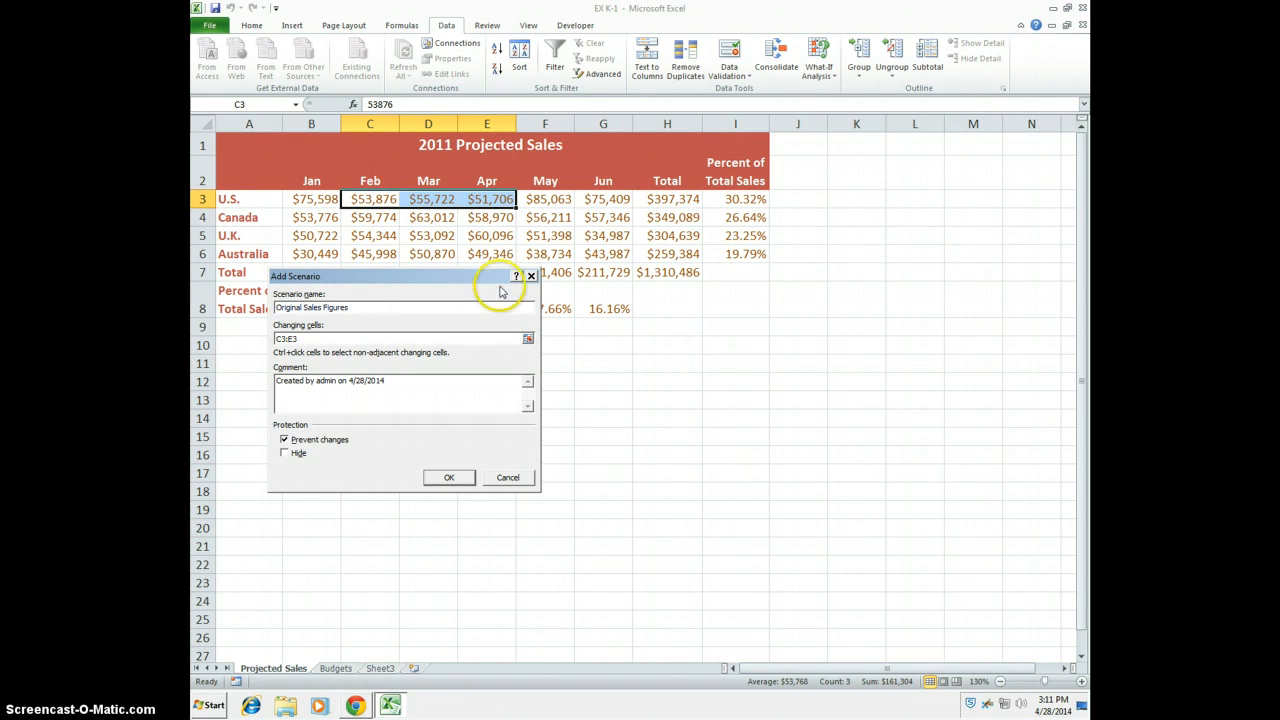
left_click(449, 477)
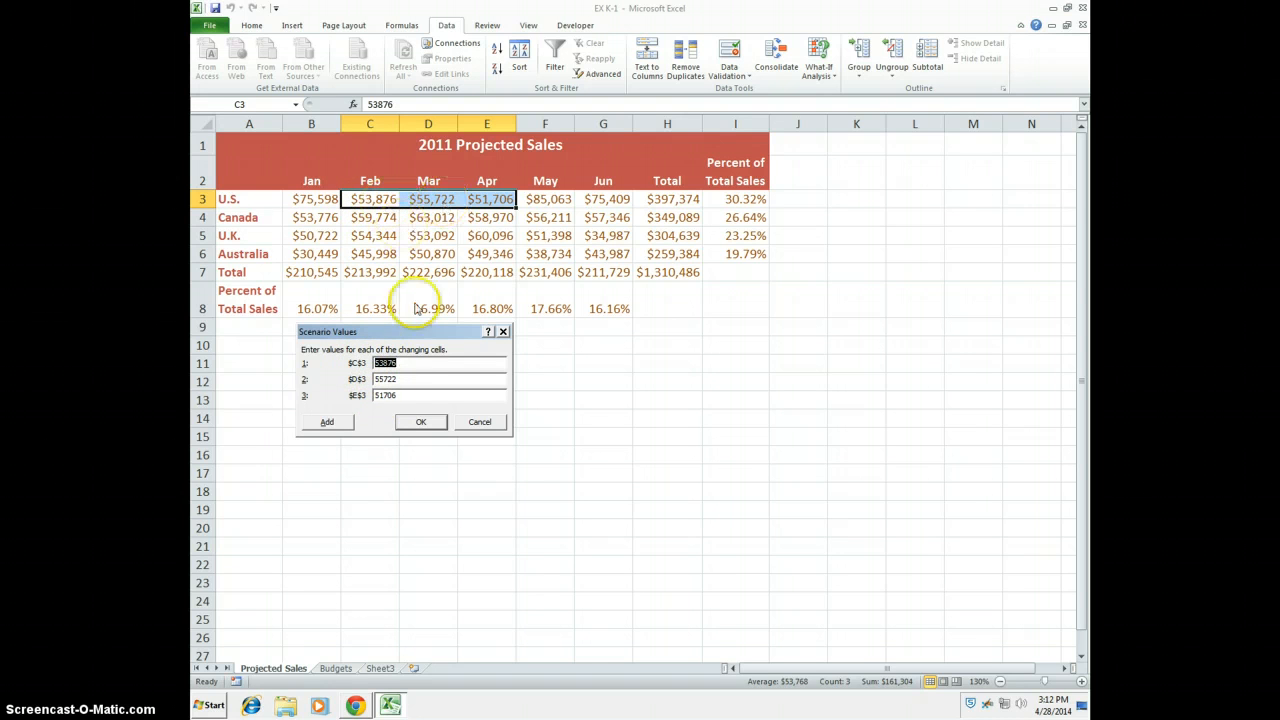
left_click(419, 422)
Step: Add a scenario named "Increase Feb, Mar, Apr by 5000" for C3:E3 with the values 58876, 60722 and 56706
left_click(468, 295)
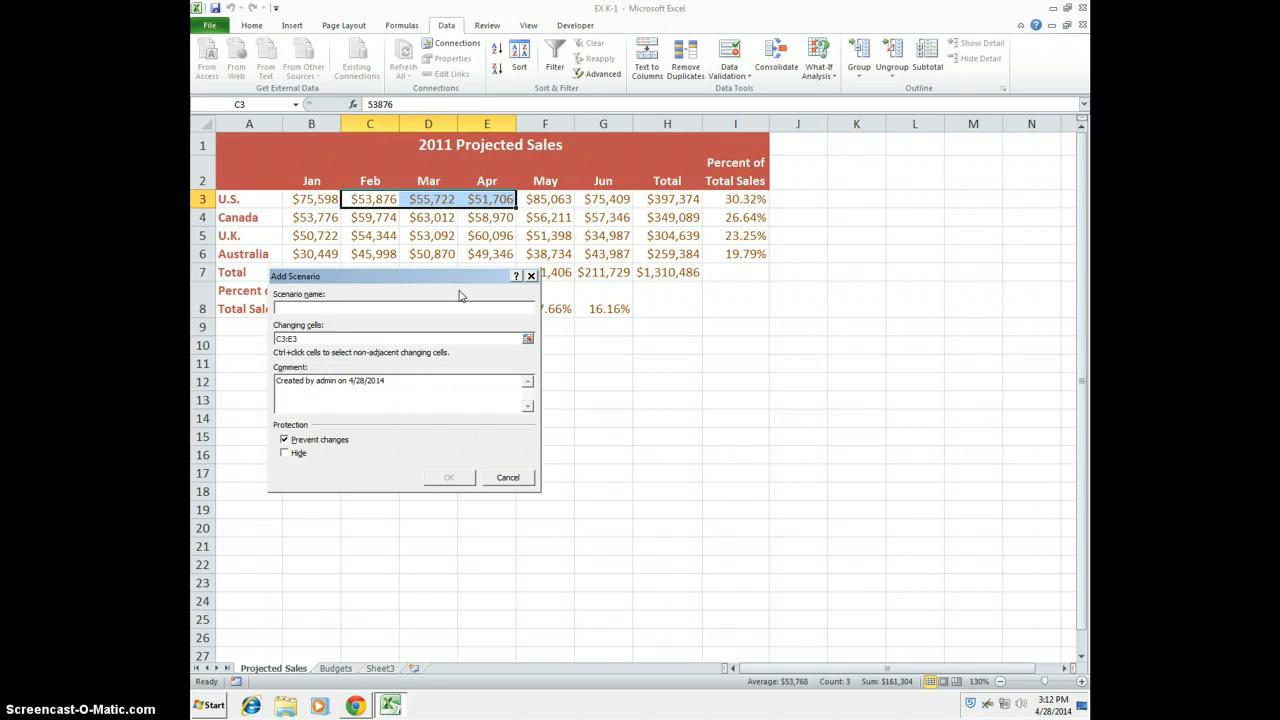
type("Increase Feb, Mar, Apr")
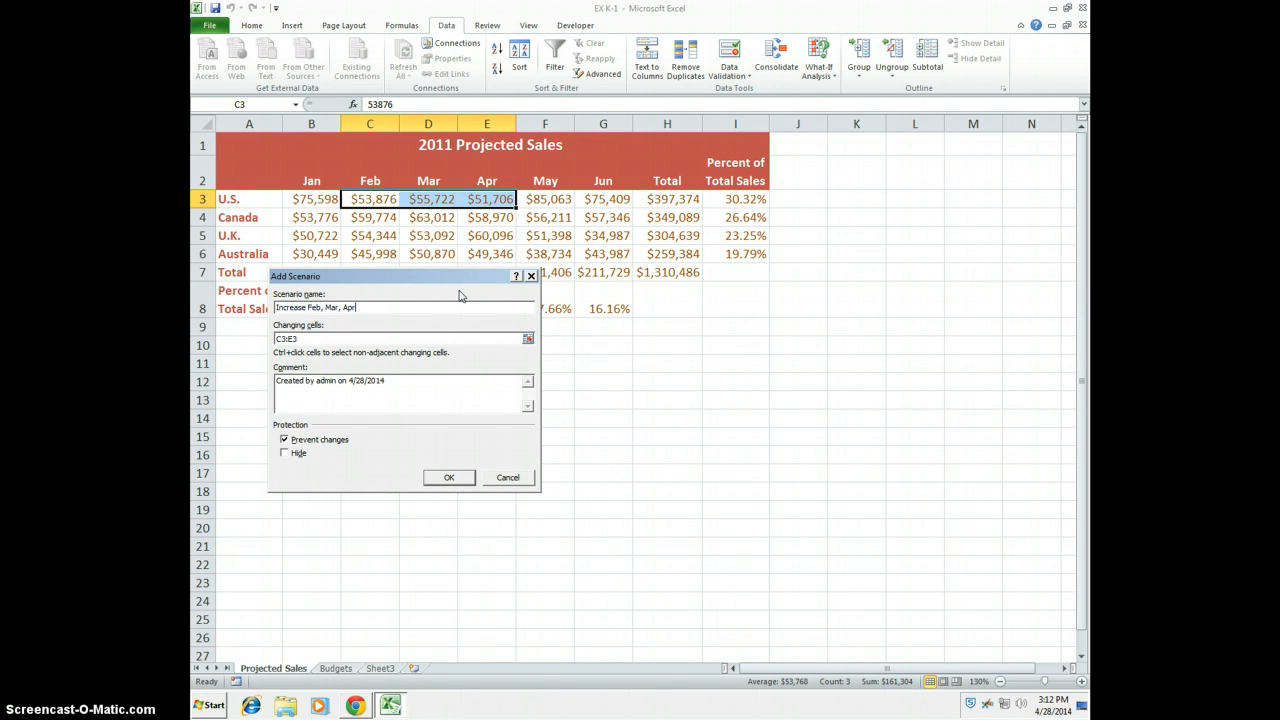
type(" by 5000")
left_click(447, 477)
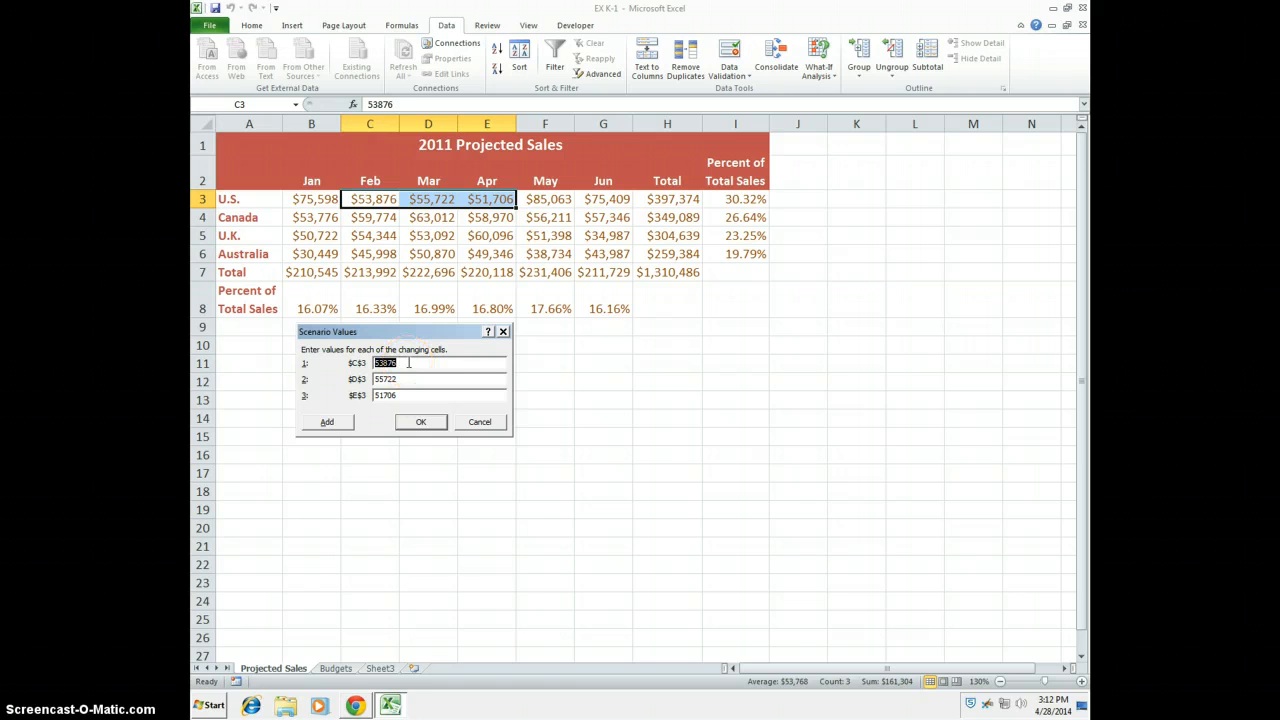
type("58")
left_click(437, 360)
type("876")
key("Tab")
type("60722")
key("Tab")
type("56706")
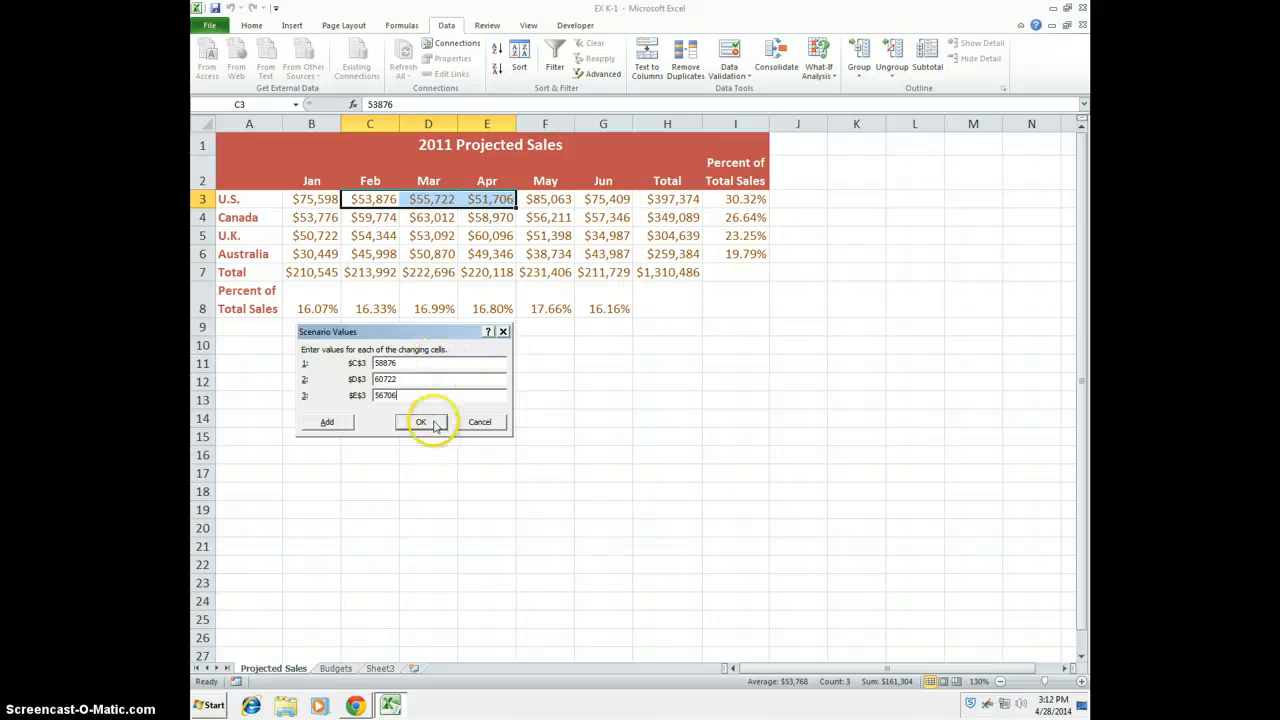
left_click(421, 422)
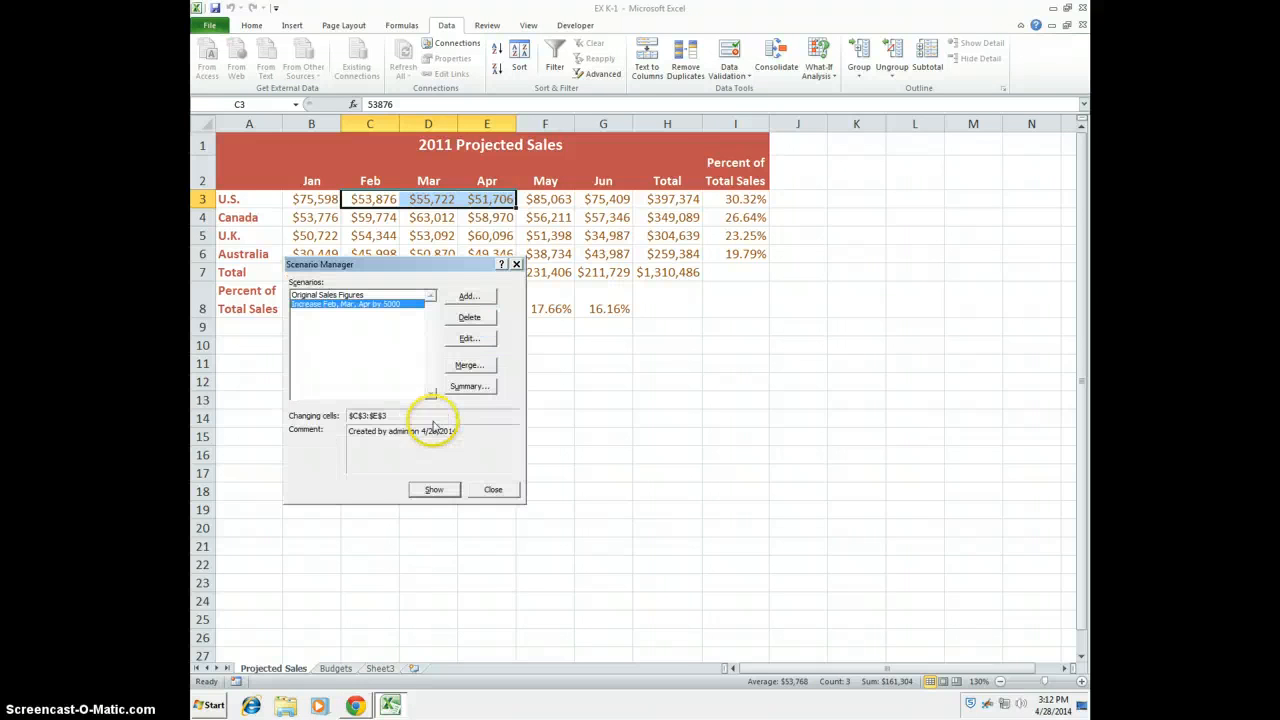
Step: Start another scenario named "Increase Feb, Mar, Apr to 10000" for changing cells C3:E3
left_click(470, 298)
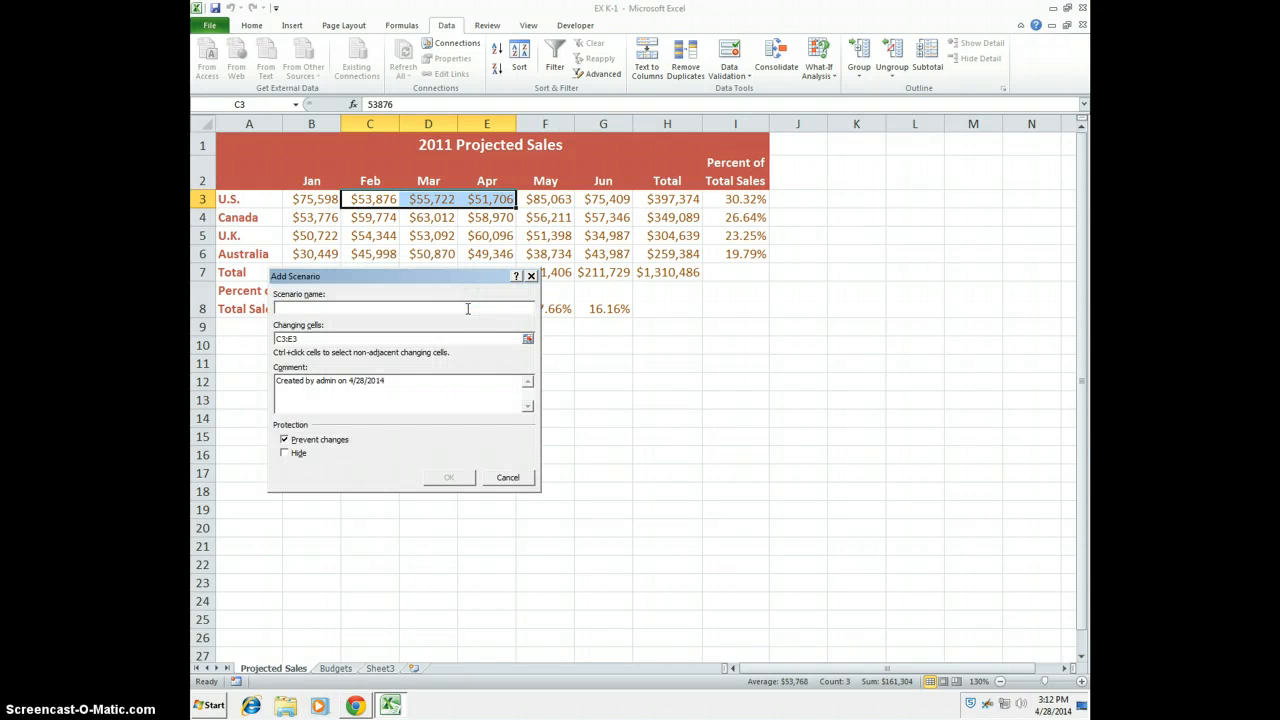
type("Increase Feb, Mar, Apr")
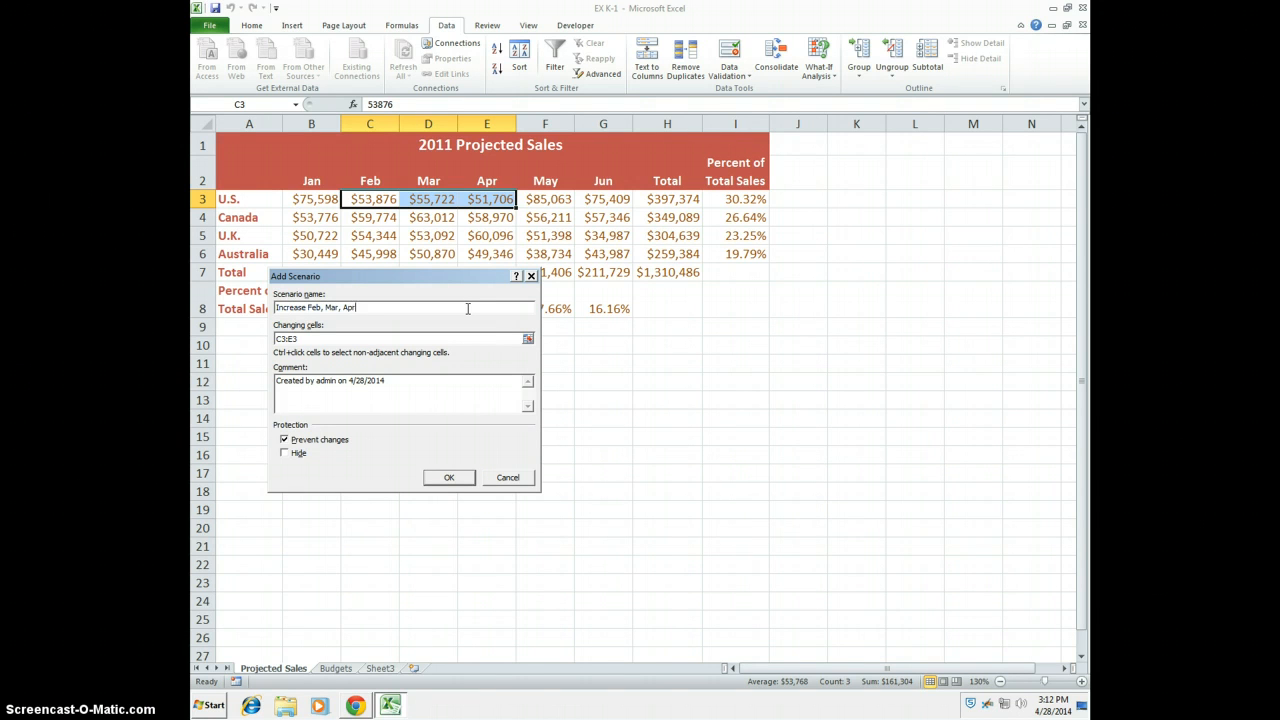
type(" to 10000")
left_click(449, 477)
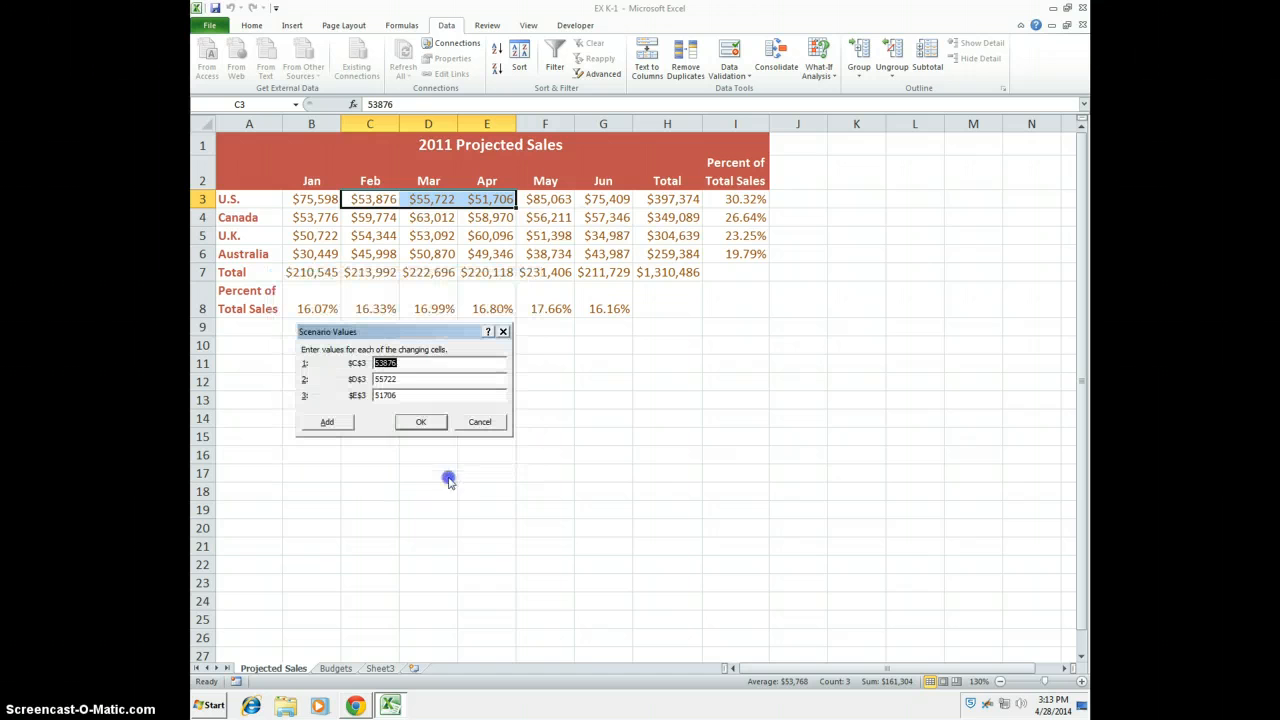
Step: Set the new scenario's values to 63876 for C3, 65722 for D3 and 61706 for E3
left_click(381, 367)
key("BackSpace")
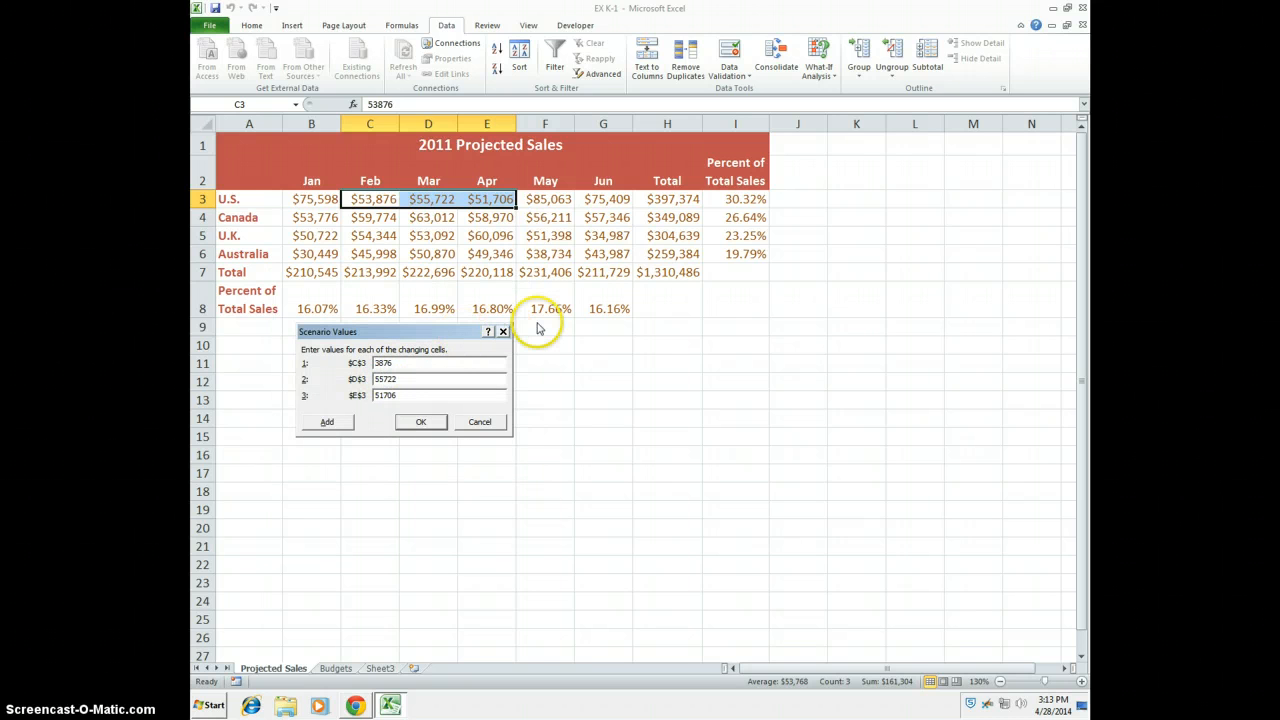
type("6")
key("Tab")
key("Left")
key("Left")
key("Left")
key("Left")
key("BackSpace")
type("6")
key("Tab")
key("Right")
key("Left")
type("6")
key("BackSpace")
key("BackSpace")
type("6")
left_click(421, 422)
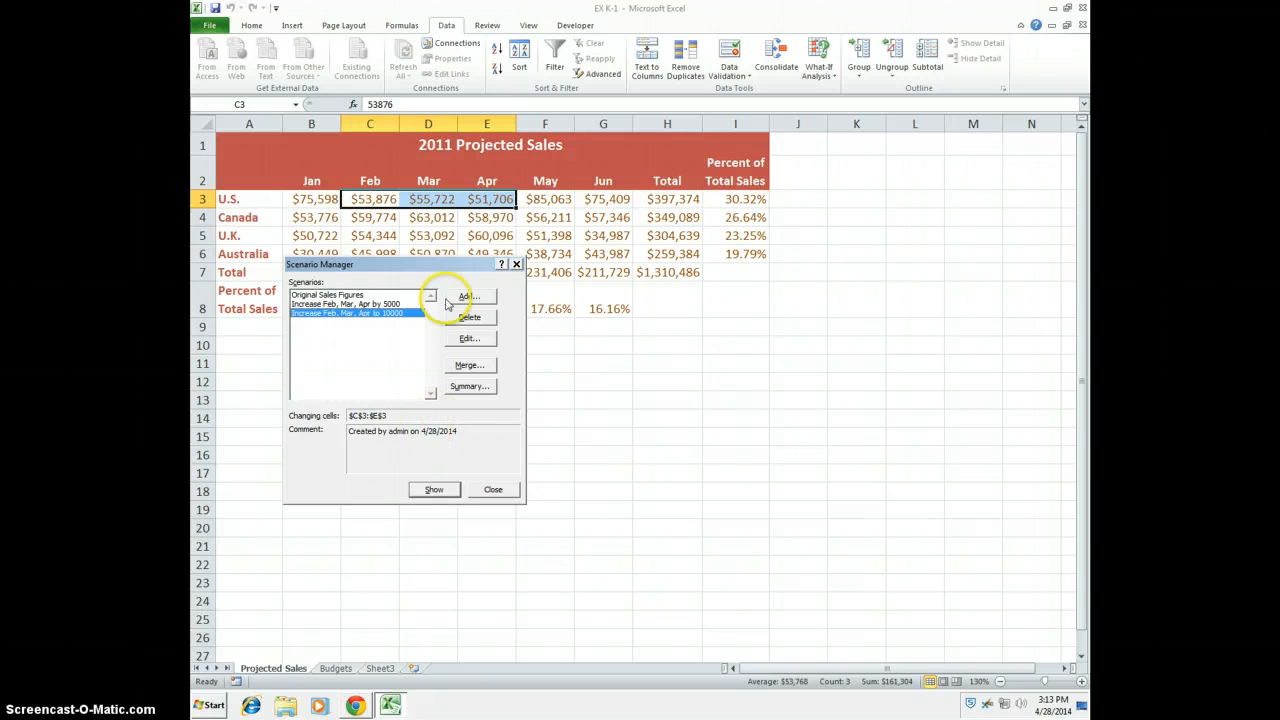
Step: Move the Scenario Manager clear of the sales table and review the values stored in "Increase Feb, Mar, Apr to 10000"
left_click_drag(481, 265, 891, 307)
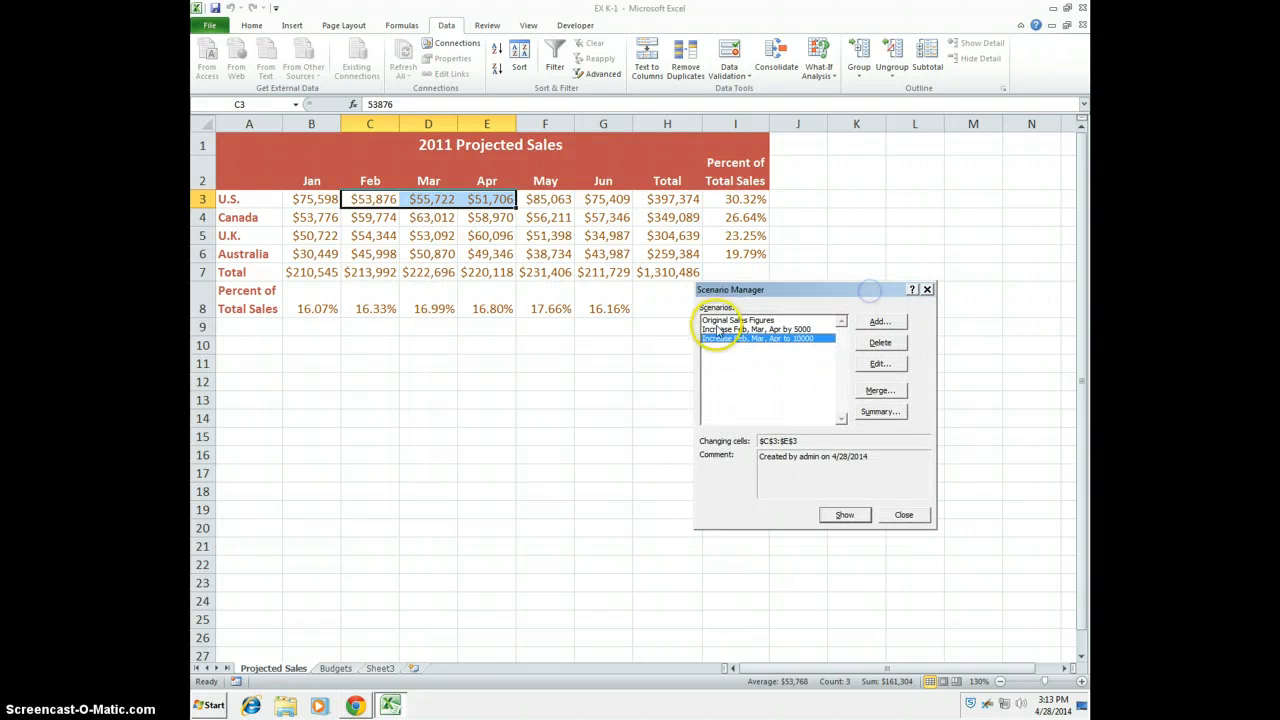
left_click(766, 329)
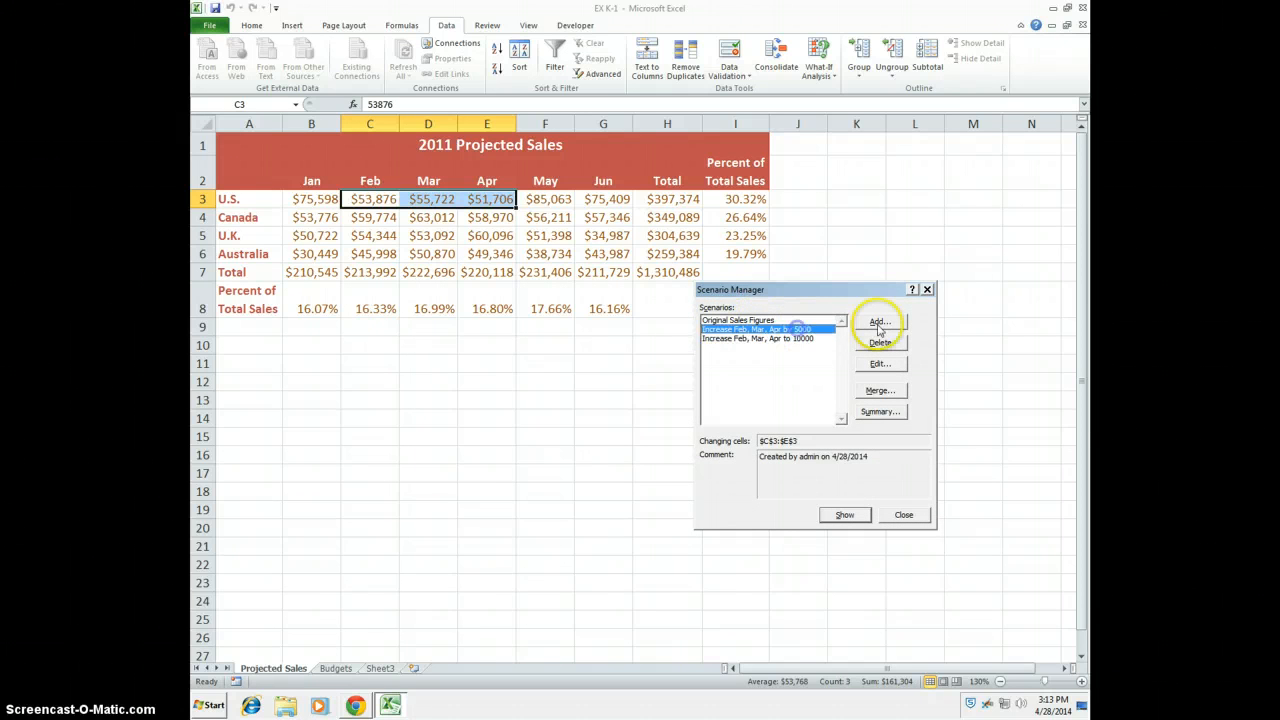
left_click(780, 338)
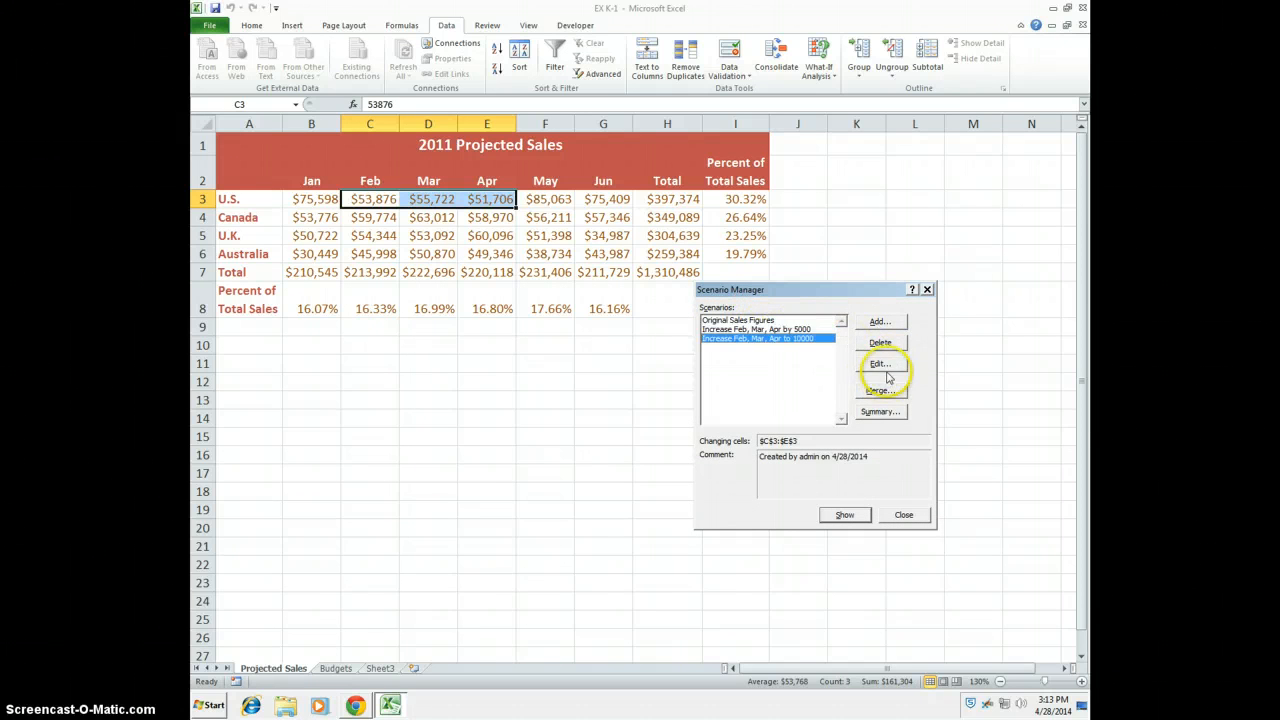
left_click(880, 363)
left_click(855, 503)
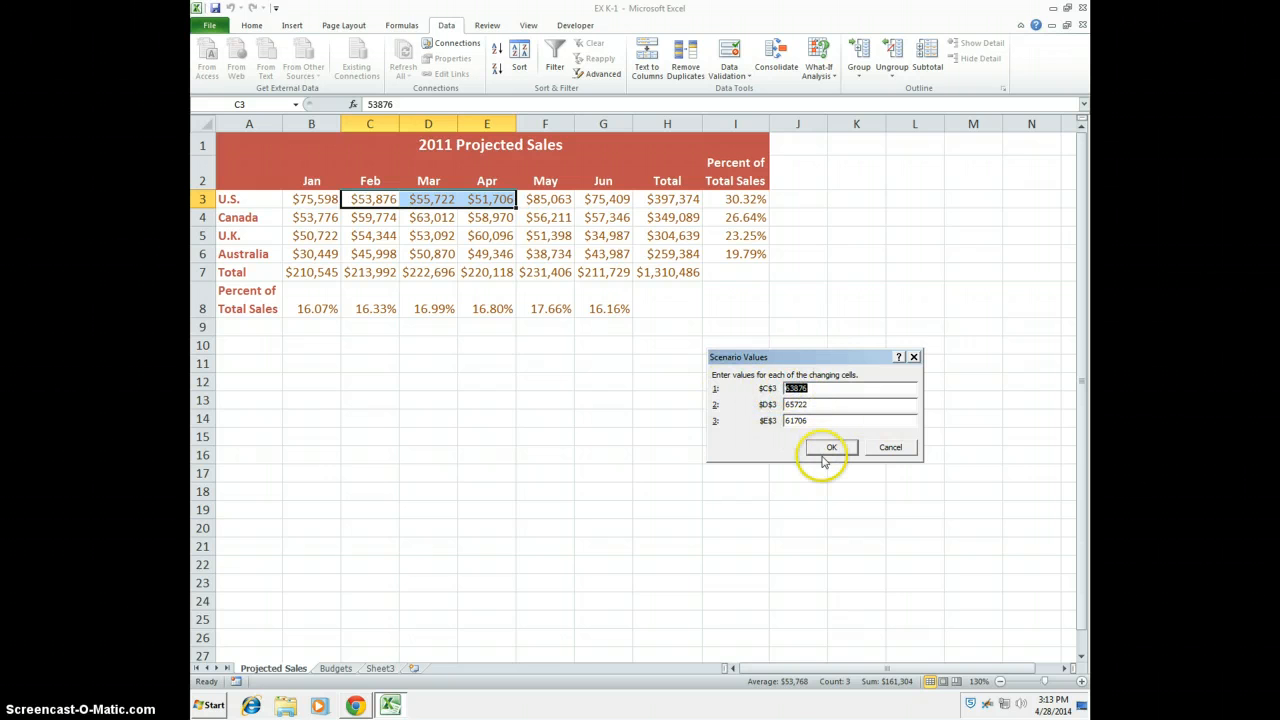
left_click(828, 449)
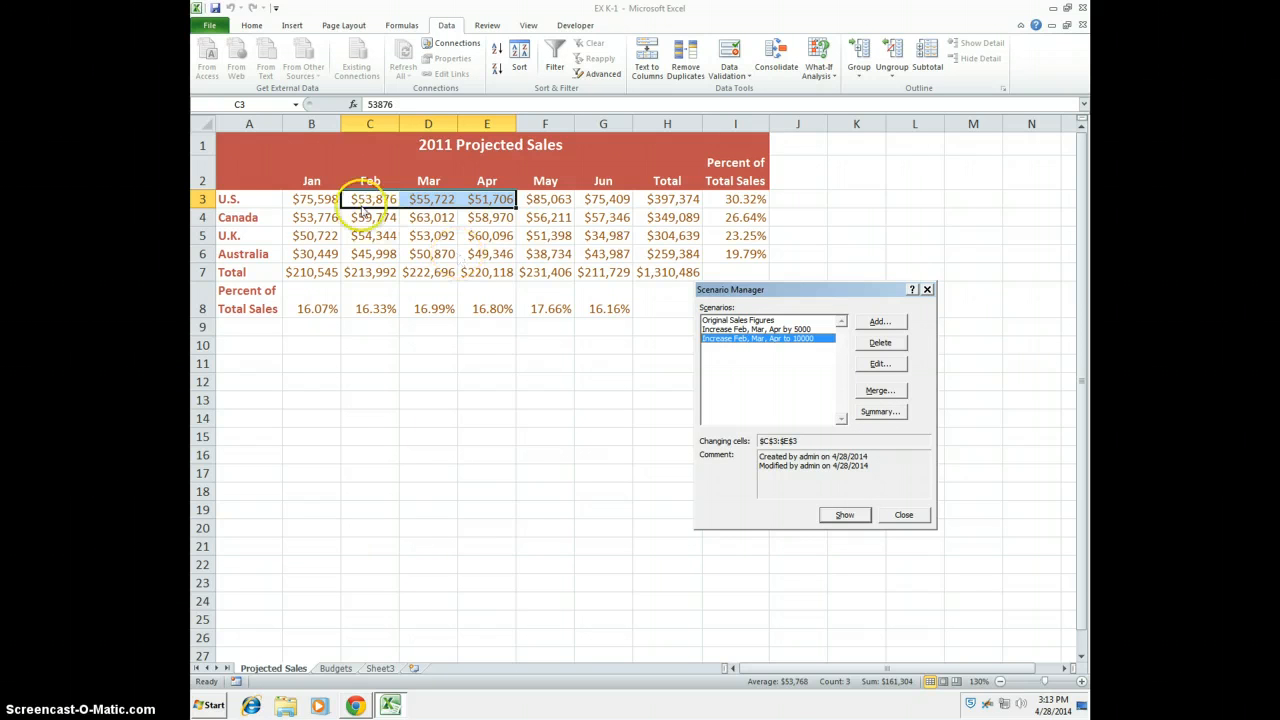
Step: Show the "Increase Feb, Mar, Apr to 10000" scenario on the sheet and switch back to "Original Sales Figures"
left_click(848, 515)
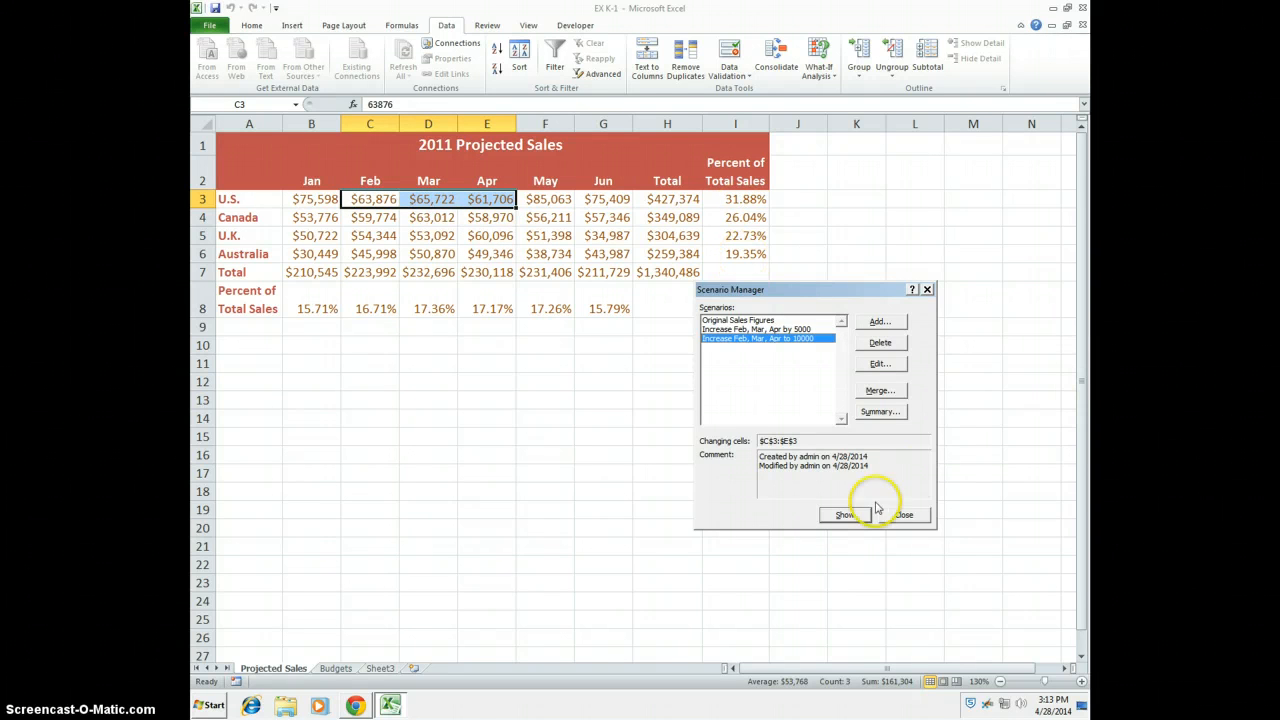
left_click(775, 320)
left_click(845, 514)
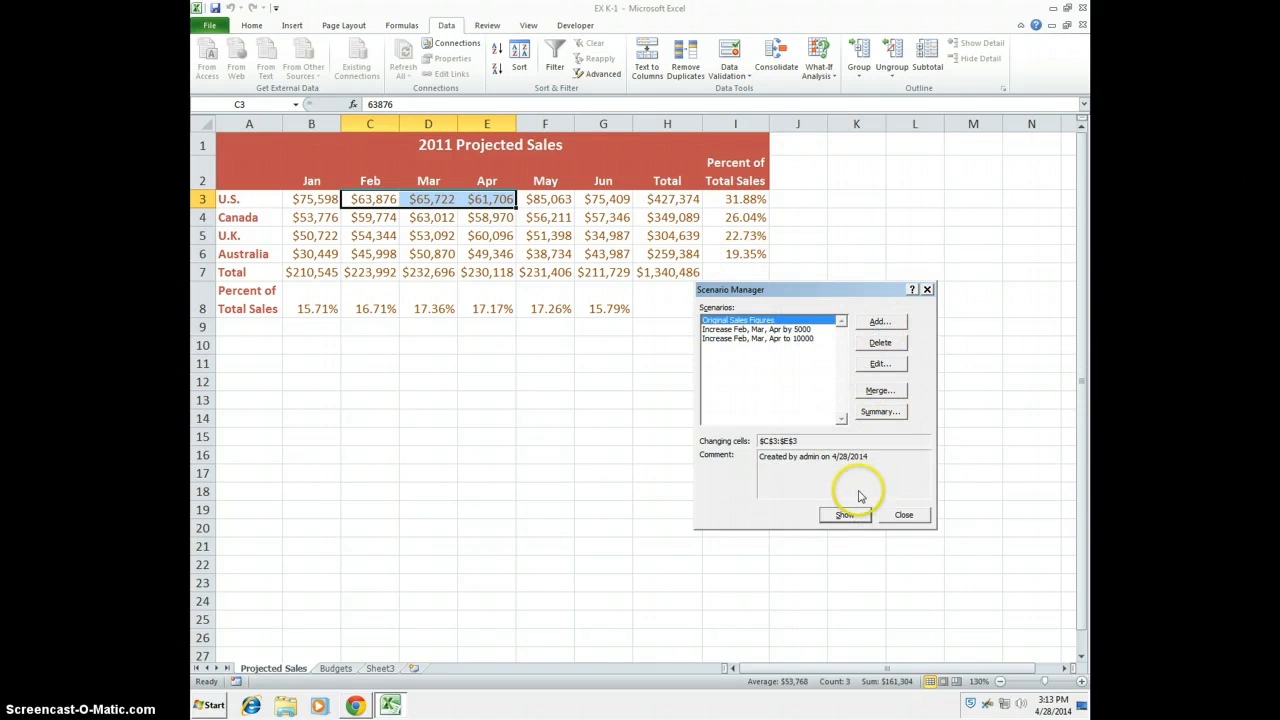
Step: Apply the "Increase Feb, Mar, Apr to 10000" scenario to the sheet and close the Scenario Manager
left_click(773, 338)
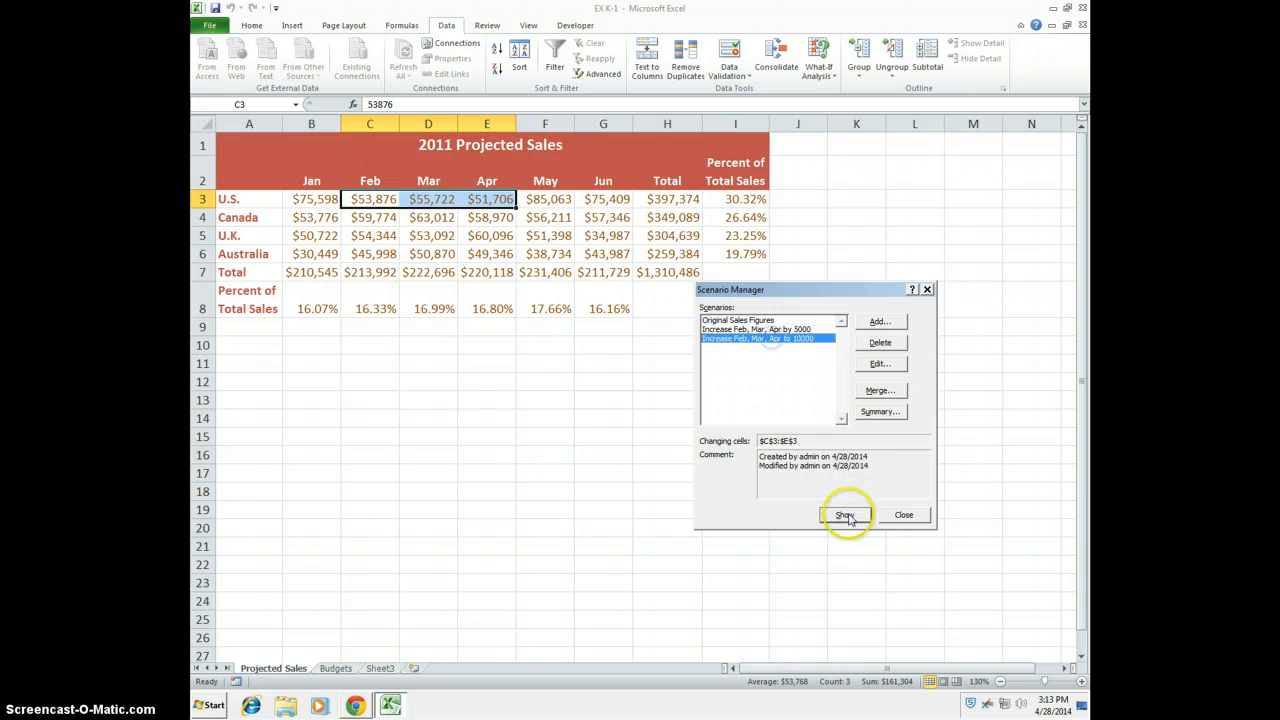
left_click(845, 514)
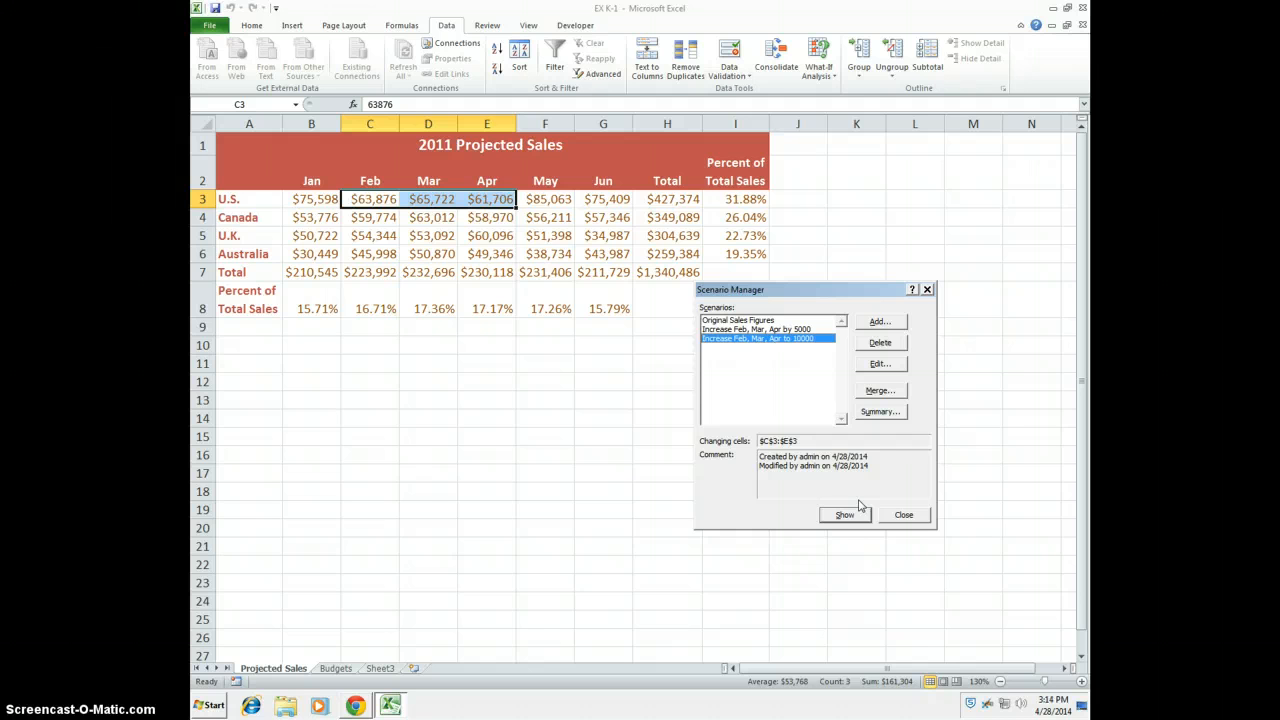
left_click(912, 516)
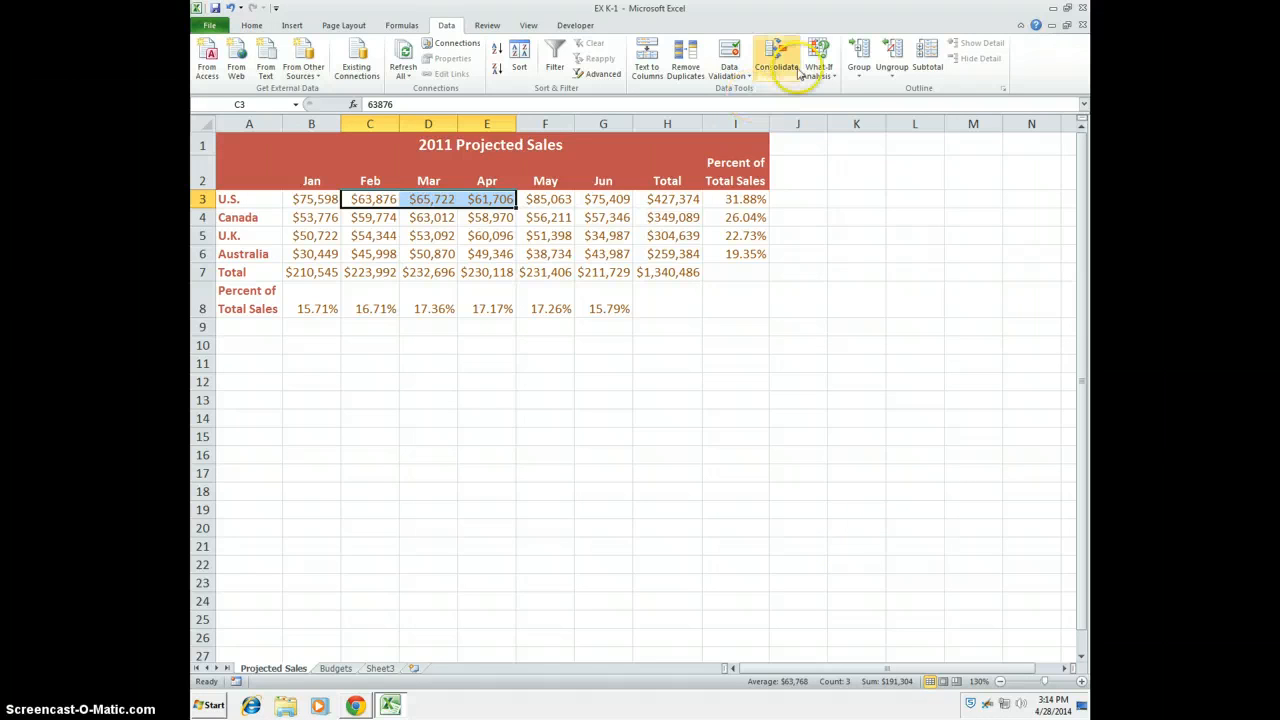
Step: Restore the "Original Sales Figures" scenario on the sheet and close the Scenario Manager
left_click(815, 66)
left_click(802, 92)
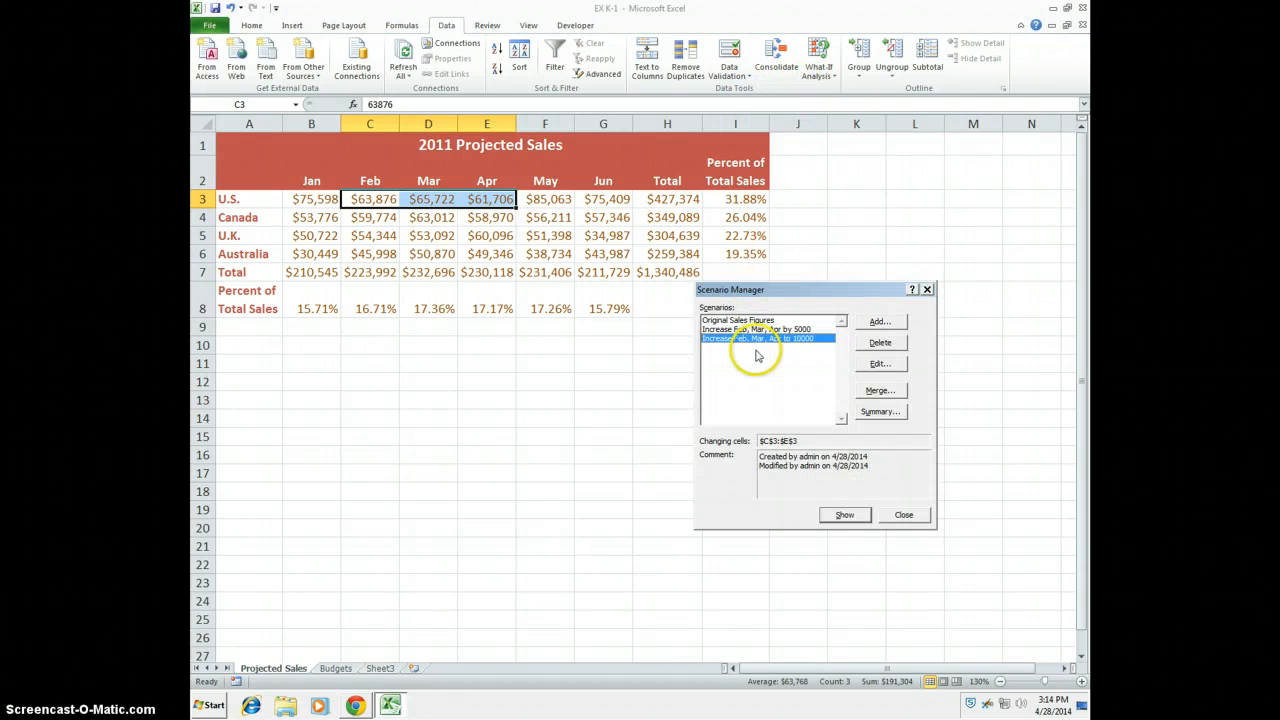
left_click(745, 321)
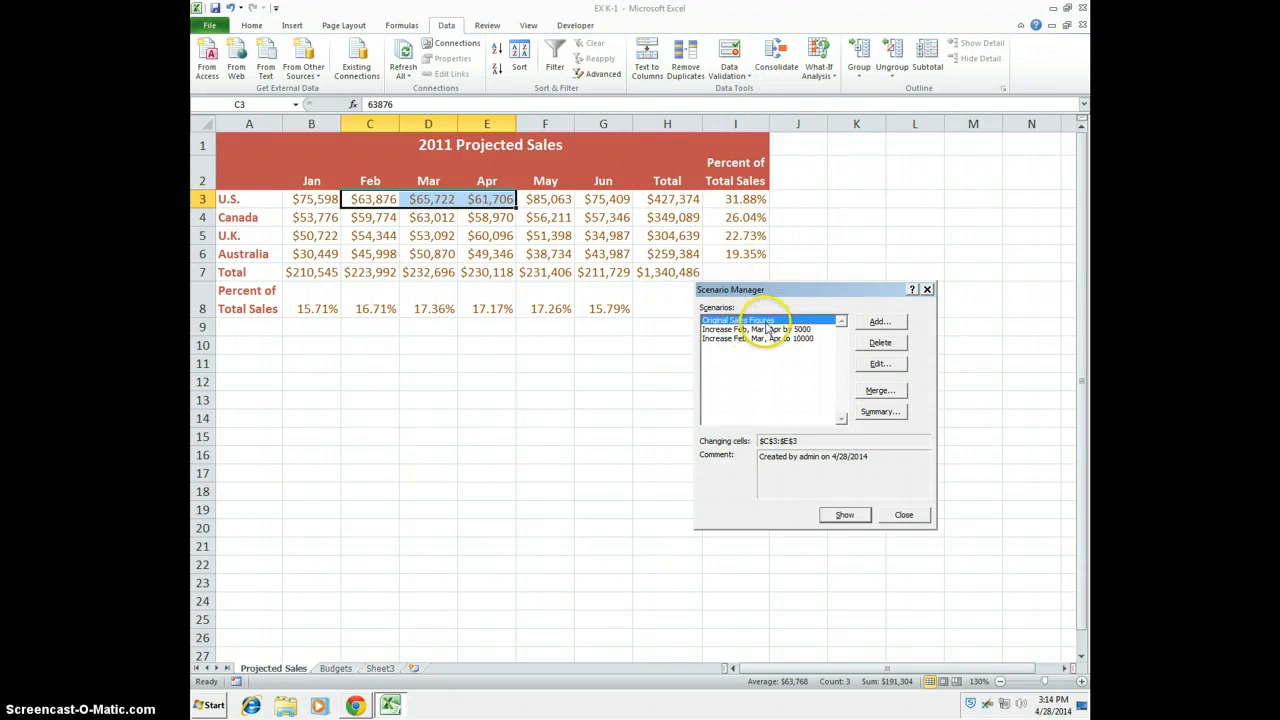
left_click(844, 514)
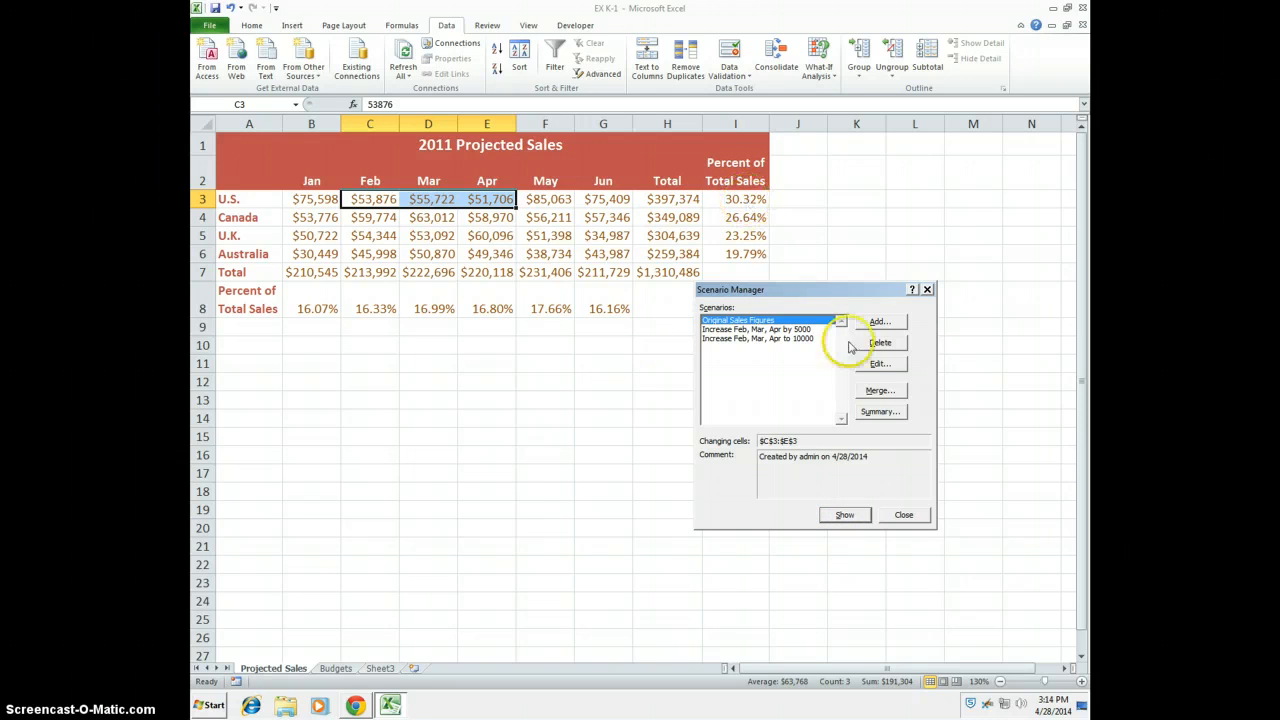
left_click(895, 515)
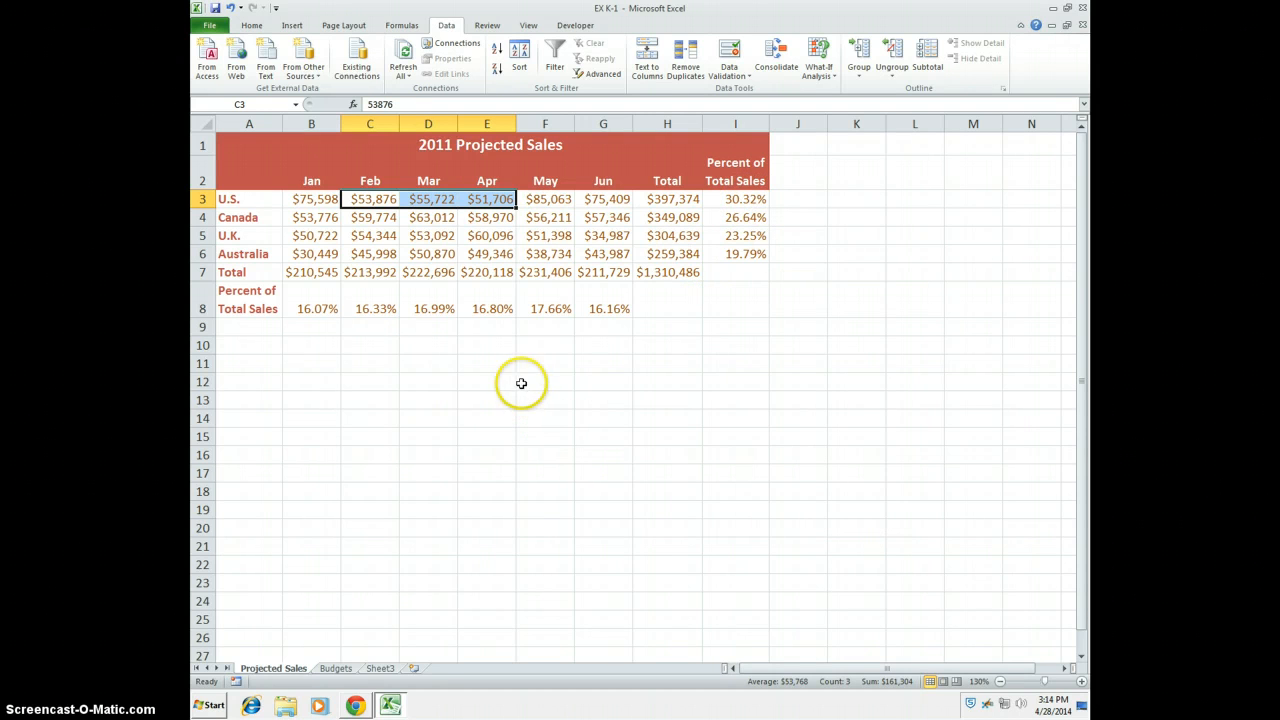
left_click(358, 706)
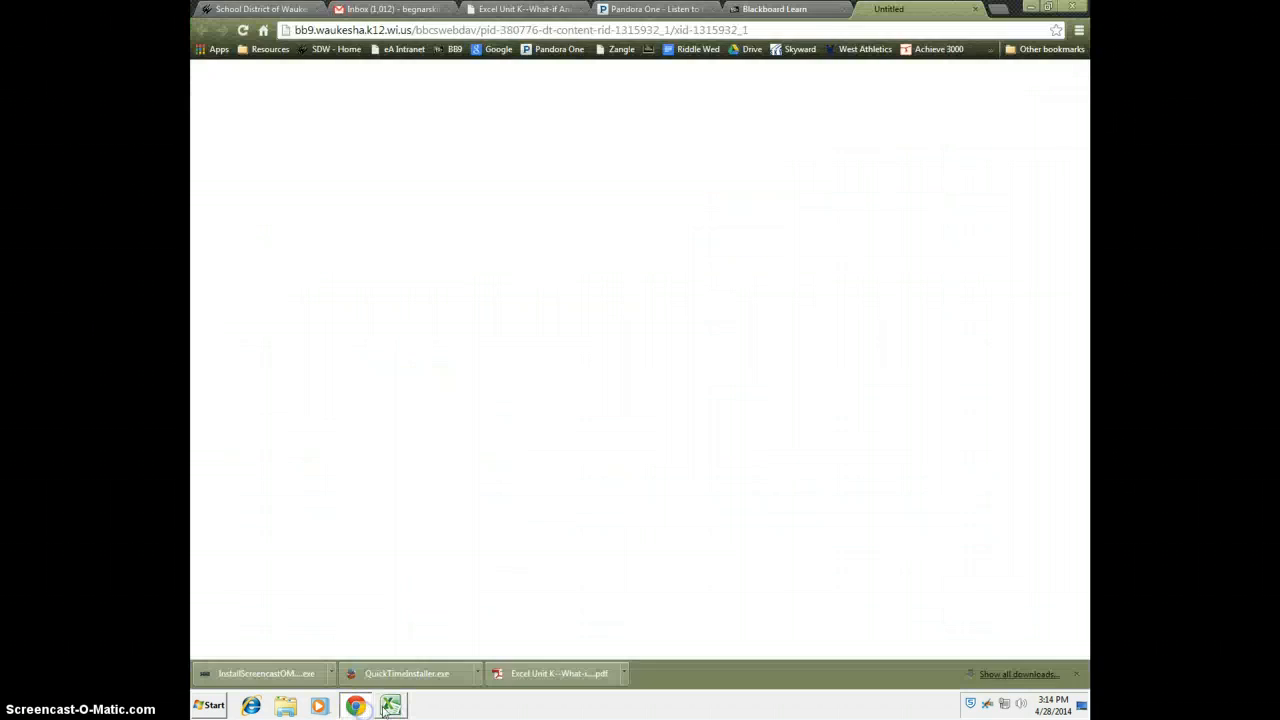
left_click(388, 706)
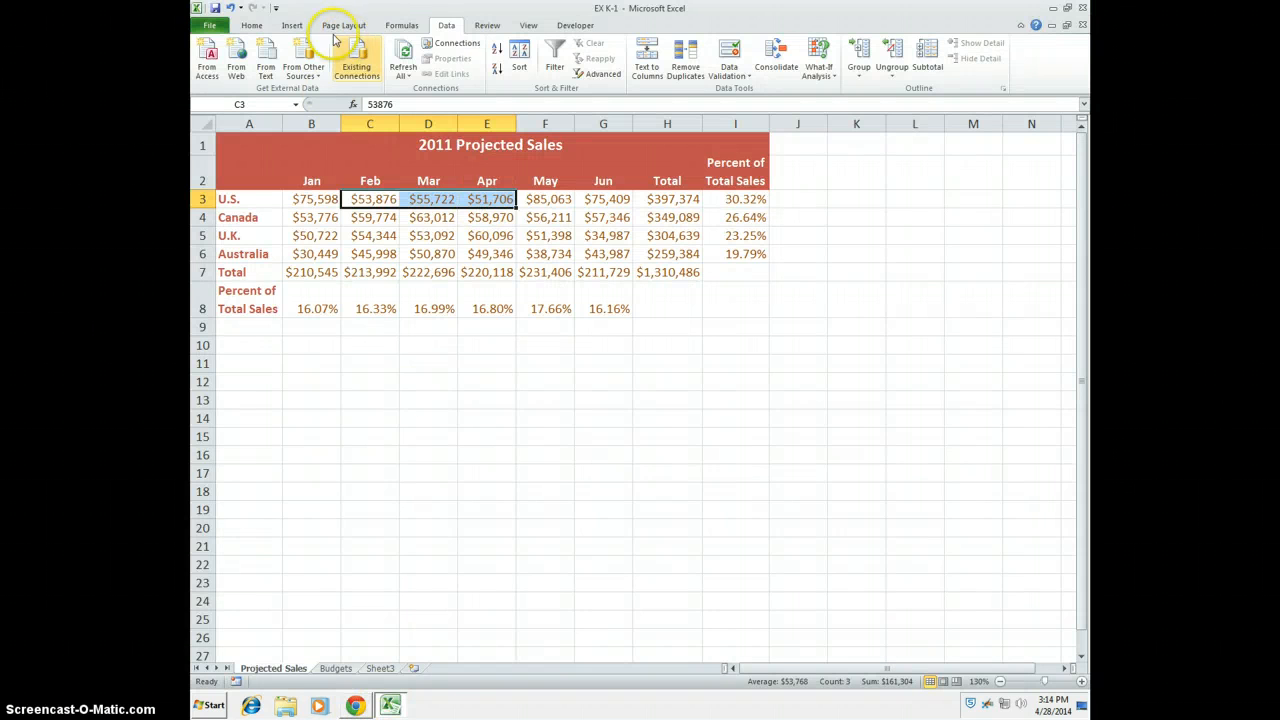
left_click(1047, 8)
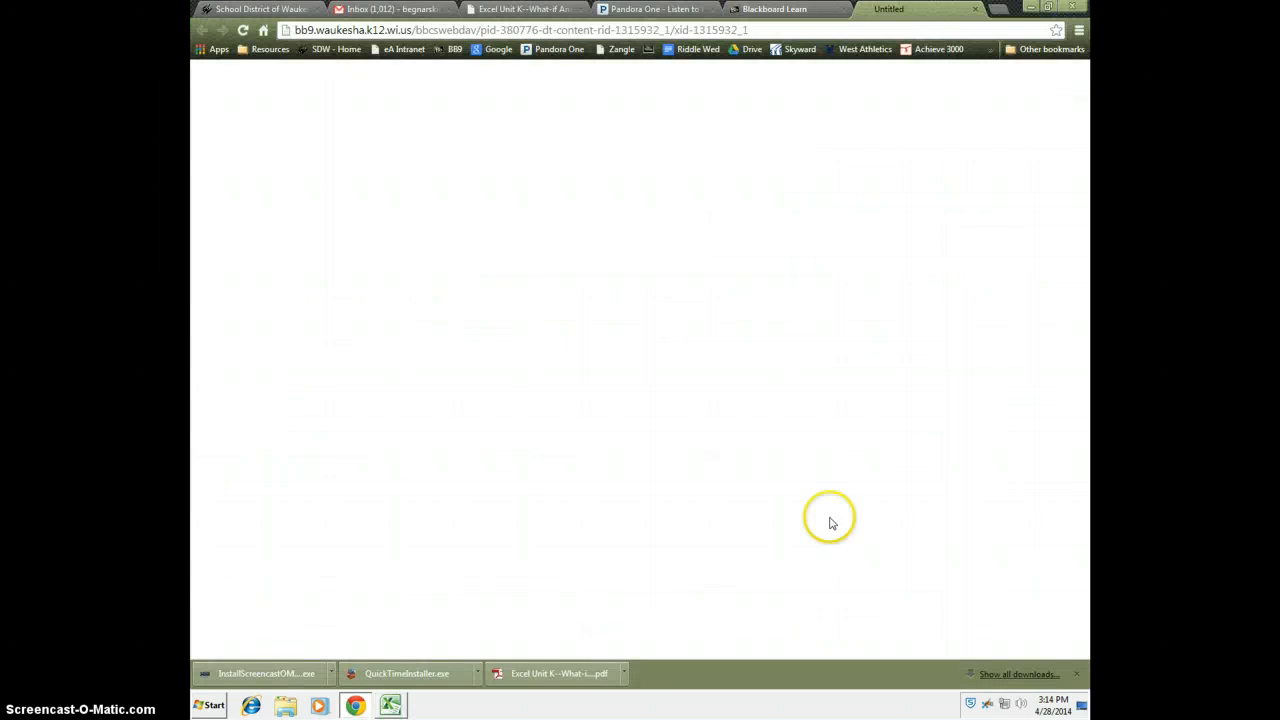
left_click(1030, 7)
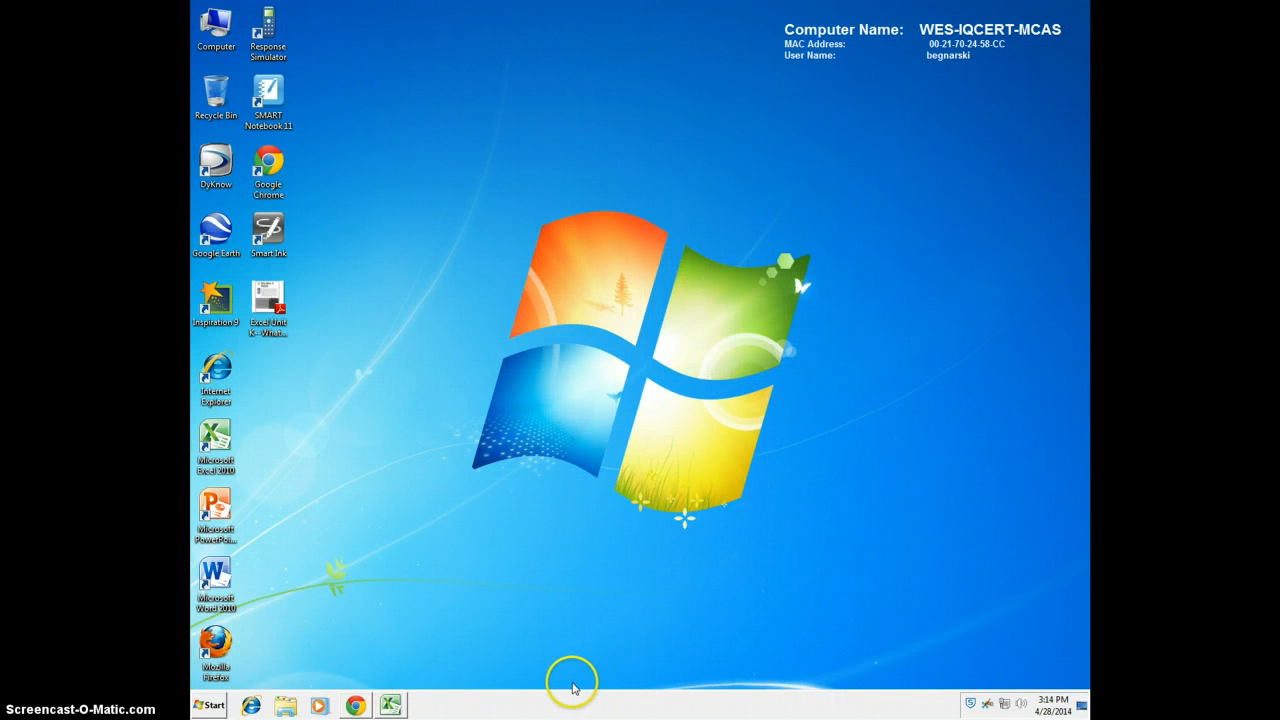
left_click(391, 706)
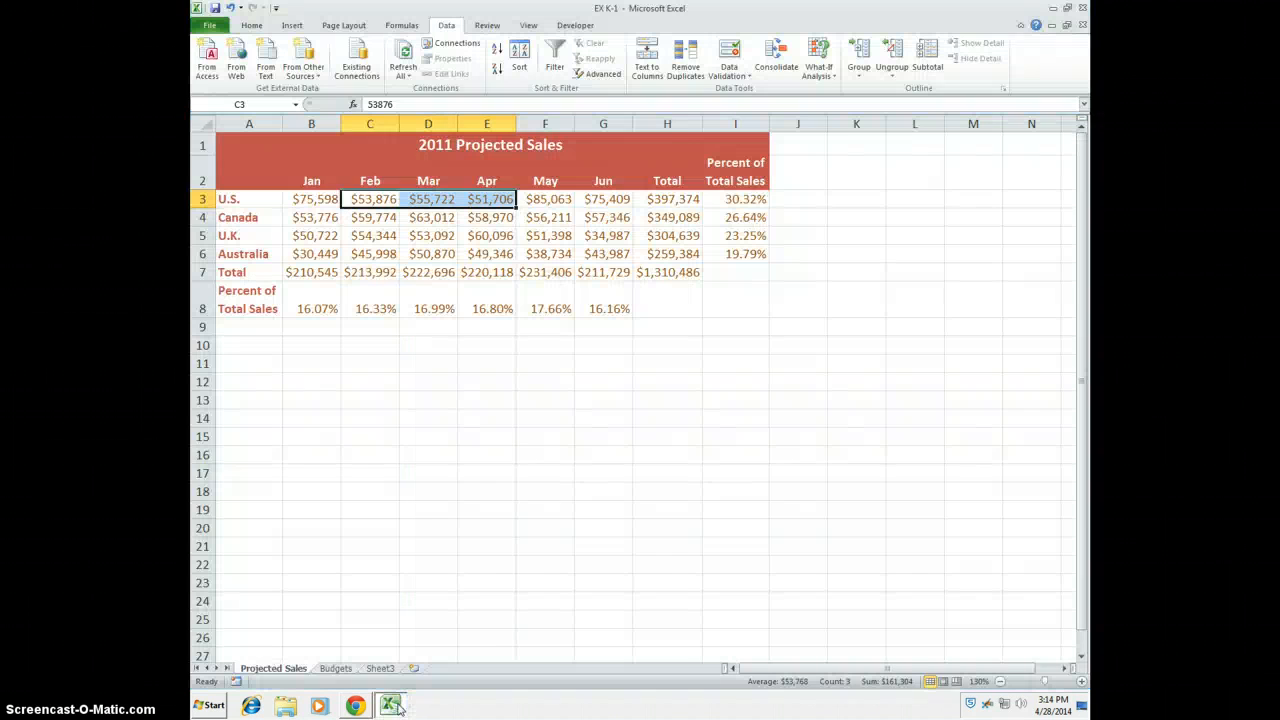